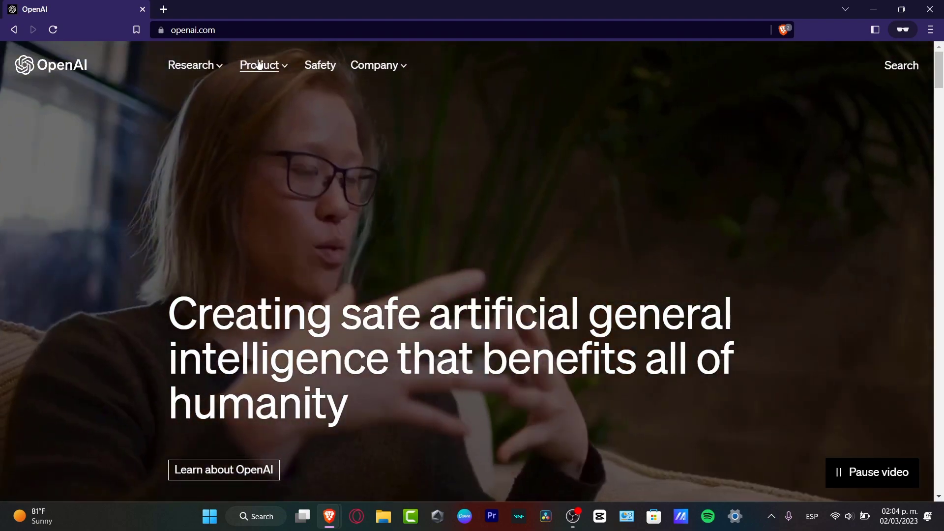
# Open OpenAI's Product overview page and scroll down to the DALL·E astronaut-riding-a-horse example
pyautogui.moveTo(259, 64)
pyautogui.click(280, 91)
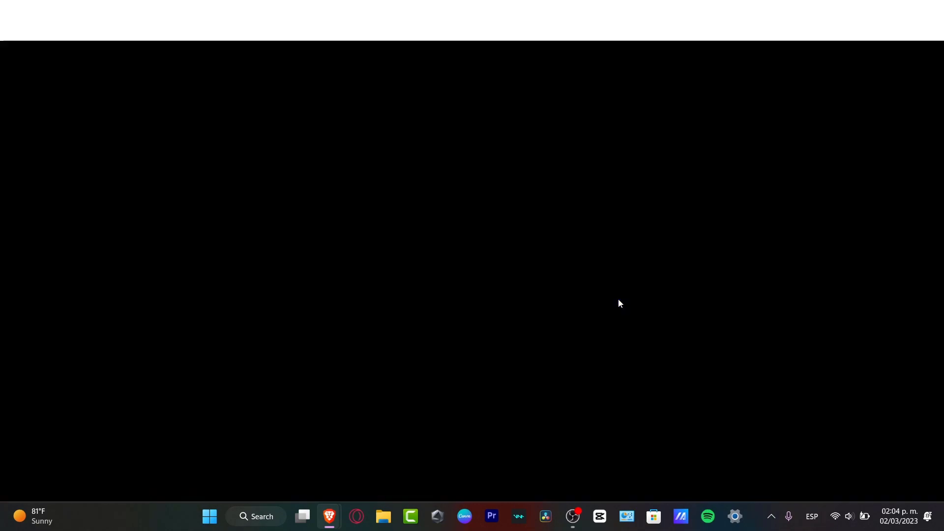
pyautogui.scroll(-12, 619, 303)
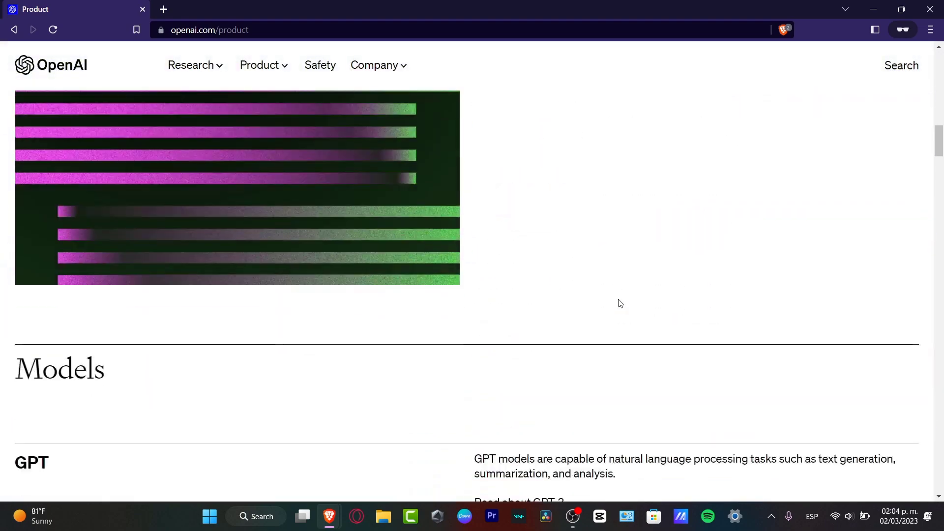
pyautogui.scroll(-4, 620, 303)
pyautogui.scroll(-4, 619, 304)
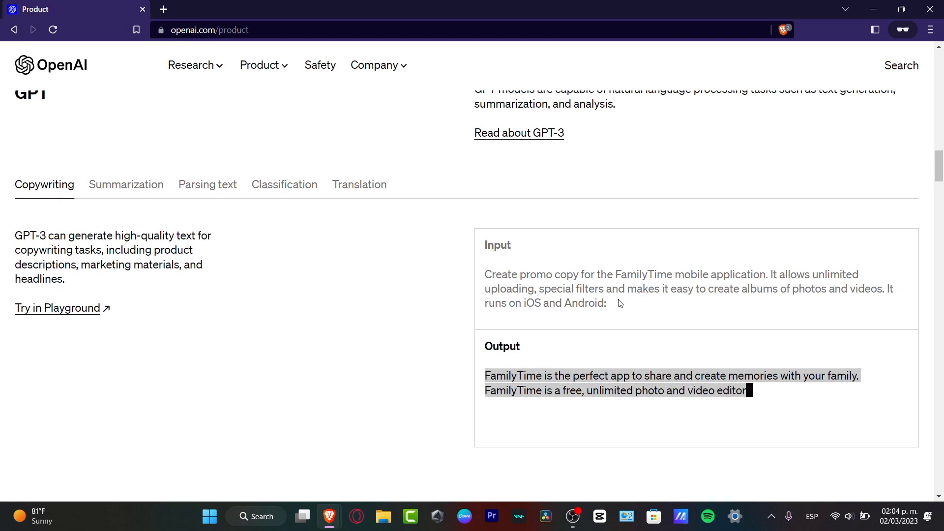
pyautogui.scroll(-4, 620, 304)
pyautogui.scroll(-4, 619, 303)
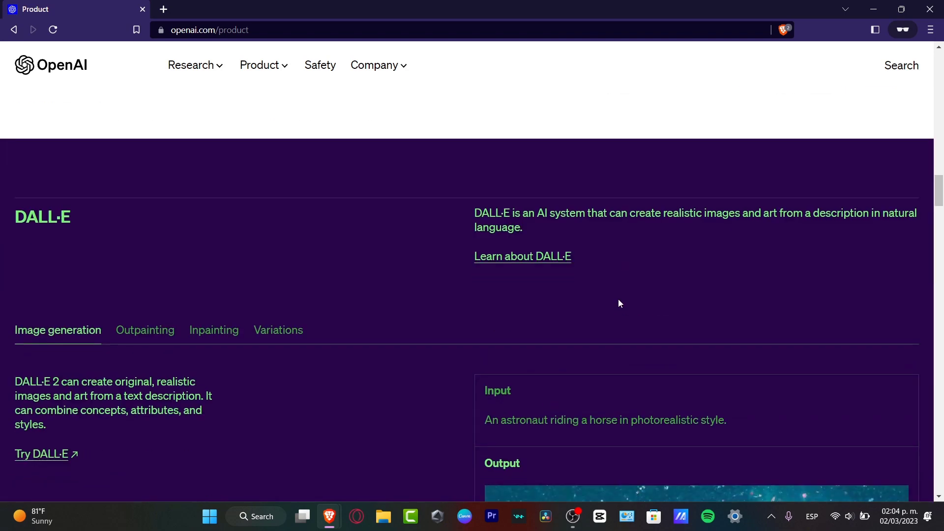
pyautogui.scroll(-4, 619, 300)
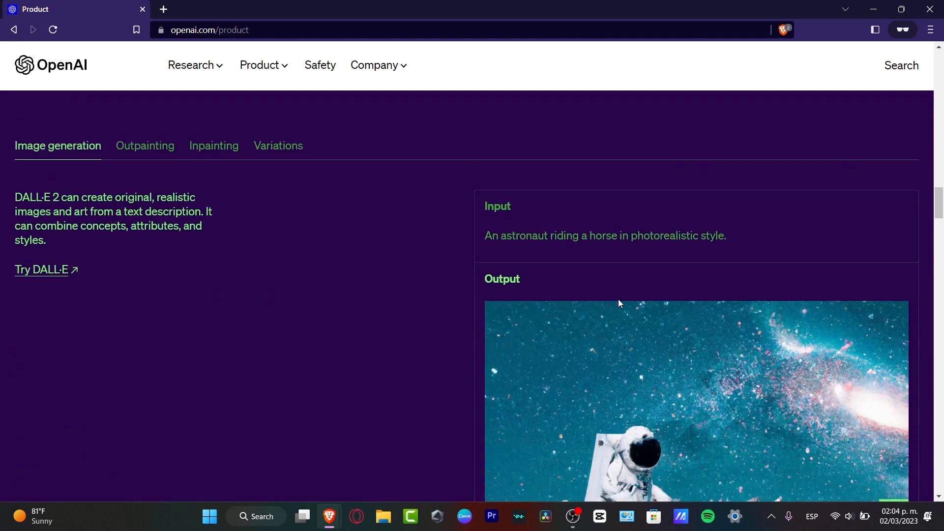
pyautogui.scroll(-4, 613, 293)
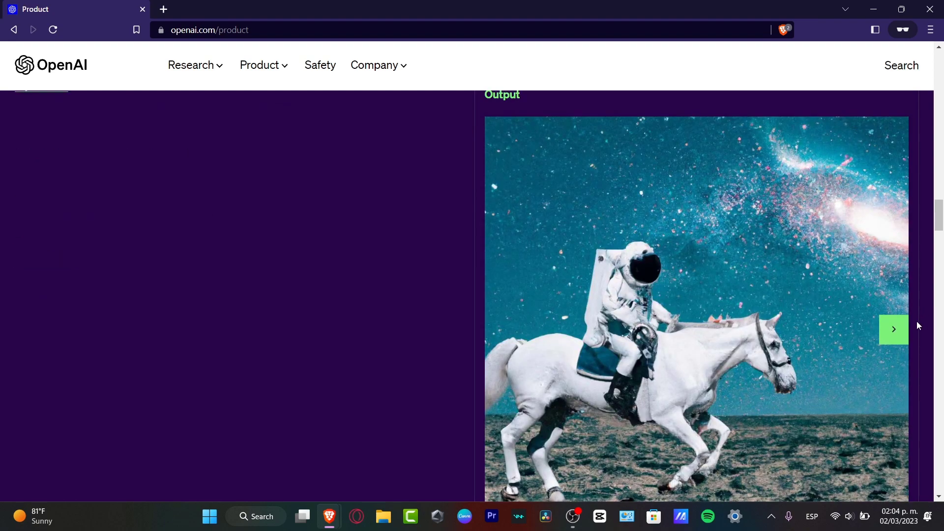
pyautogui.click(904, 330)
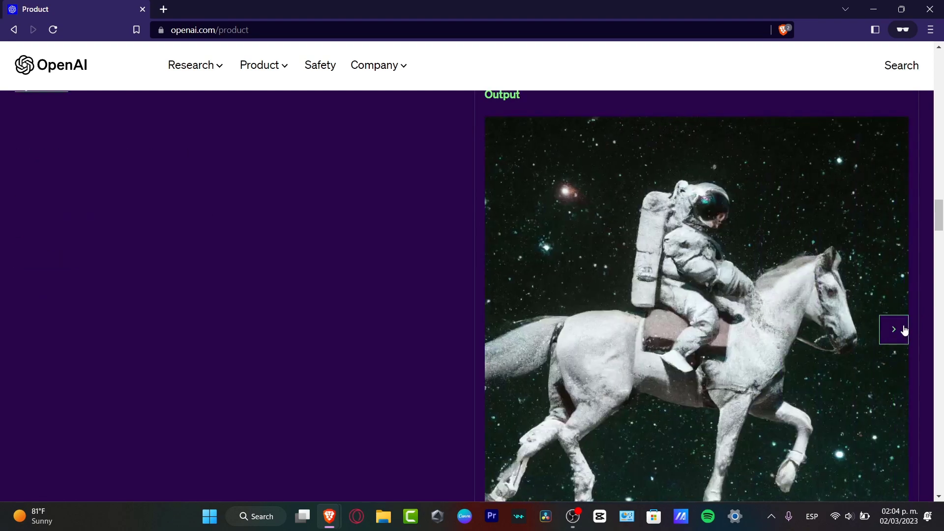
pyautogui.click(904, 331)
pyautogui.click(905, 330)
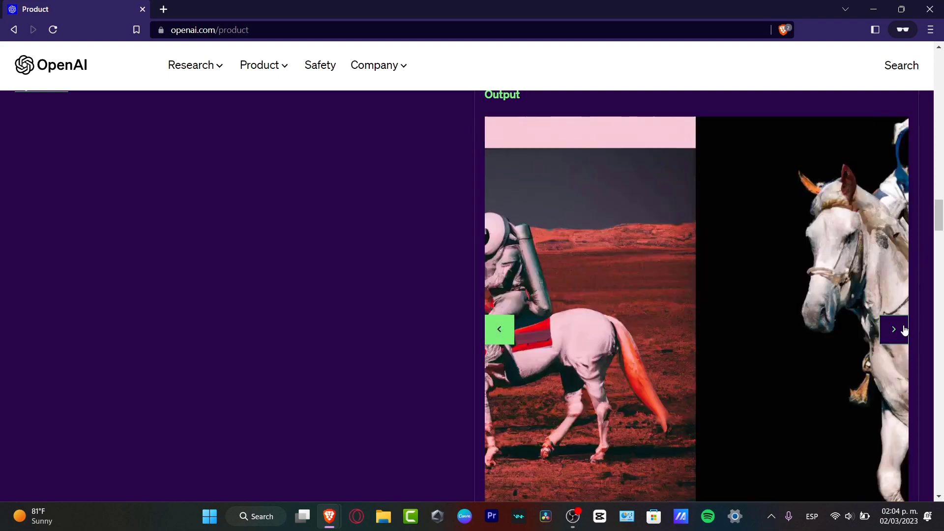
pyautogui.click(904, 330)
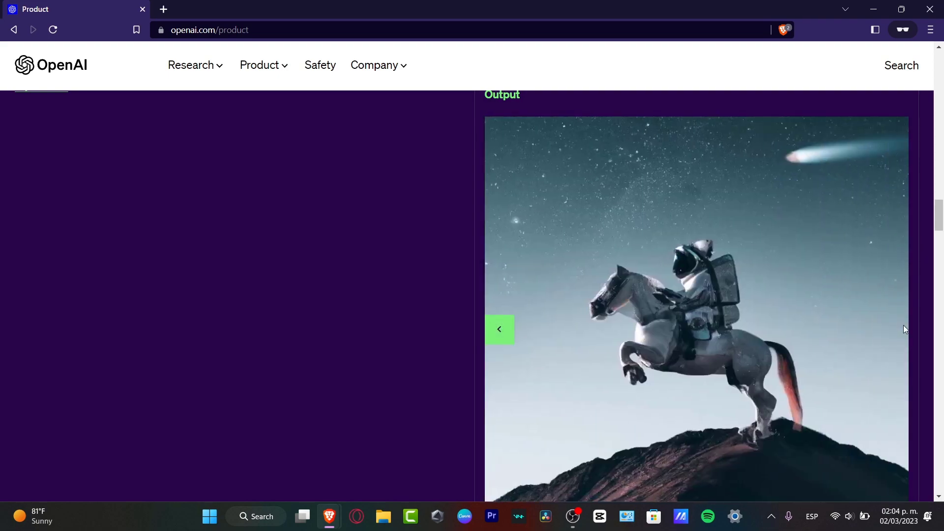
pyautogui.click(512, 333)
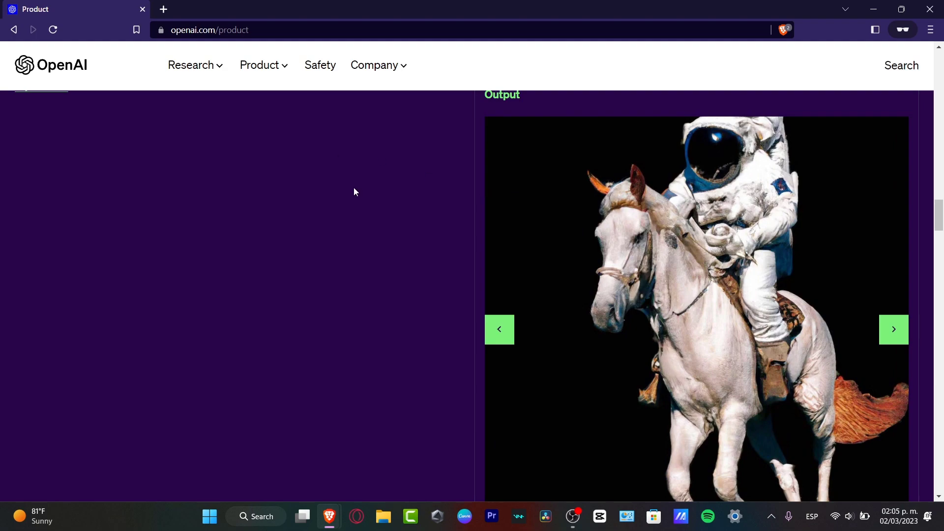
pyautogui.scroll(20, 354, 192)
pyautogui.scroll(15, 354, 192)
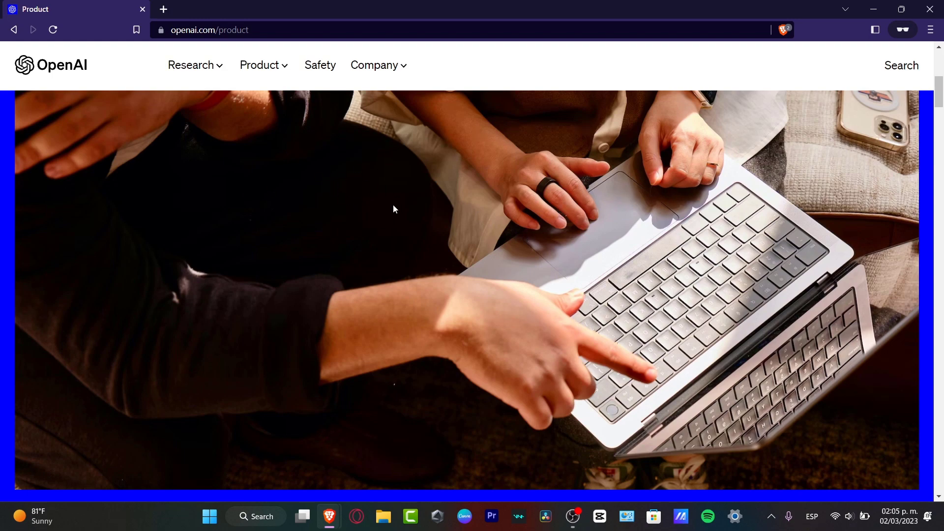
pyautogui.scroll(-4, 393, 206)
pyautogui.scroll(-10, 394, 206)
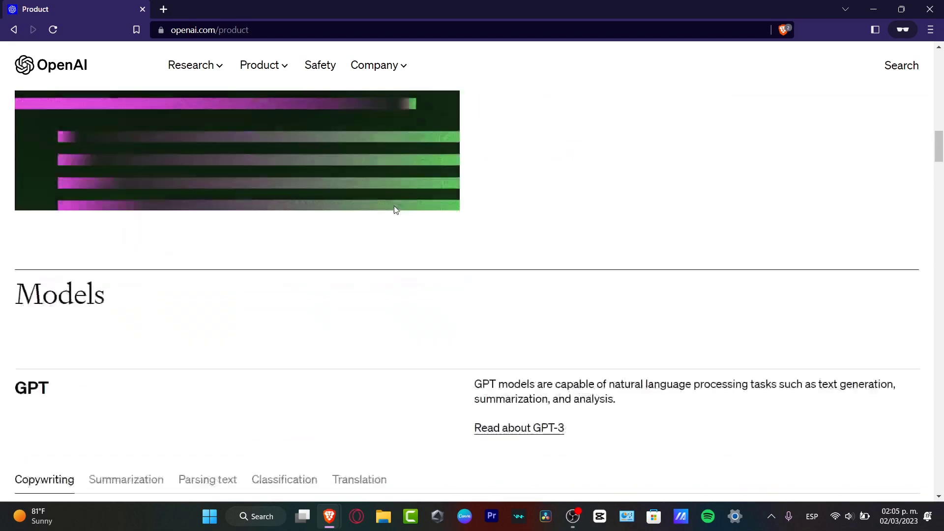
pyautogui.scroll(-6, 394, 205)
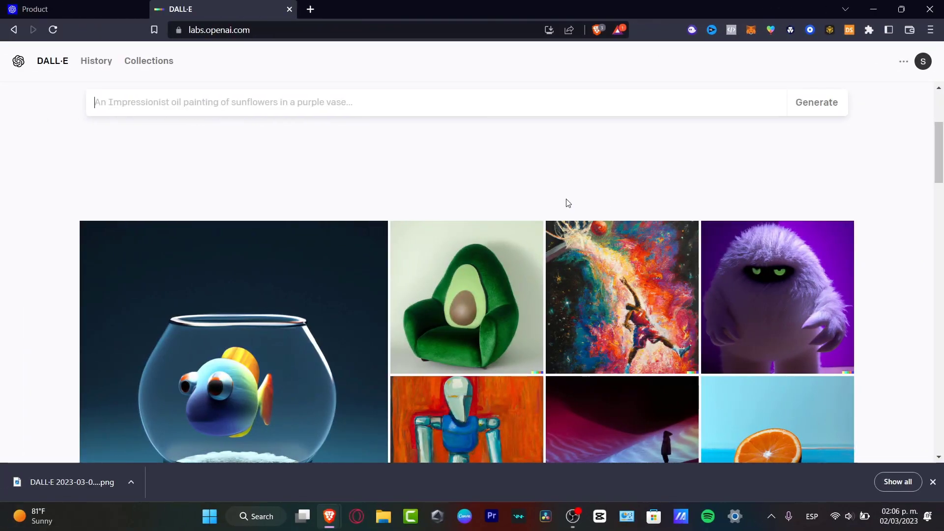
# Scroll down and back up through the DALL·E example gallery on labs.openai.com
pyautogui.scroll(-7, 566, 202)
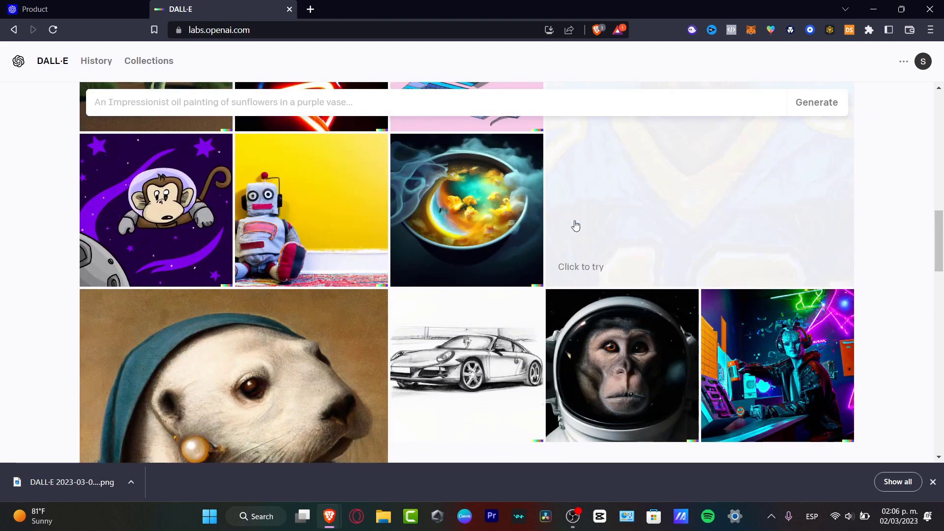
pyautogui.scroll(3, 570, 218)
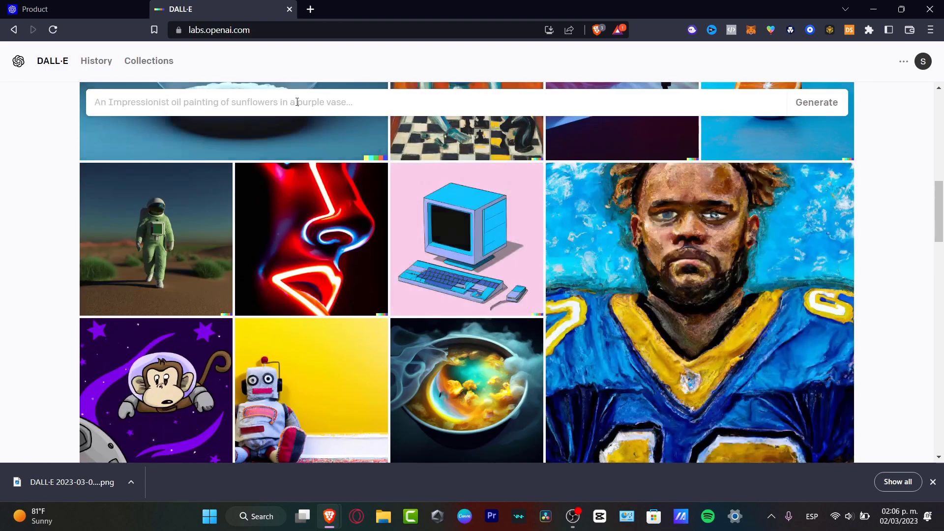
# Open the generation History and view a banana-on-pink-plate image
pyautogui.click(112, 63)
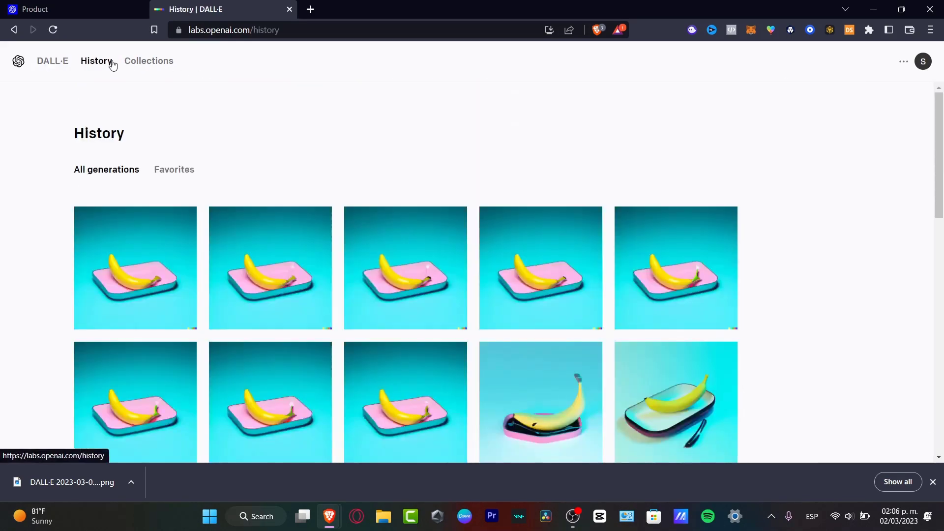
pyautogui.scroll(-3, 850, 300)
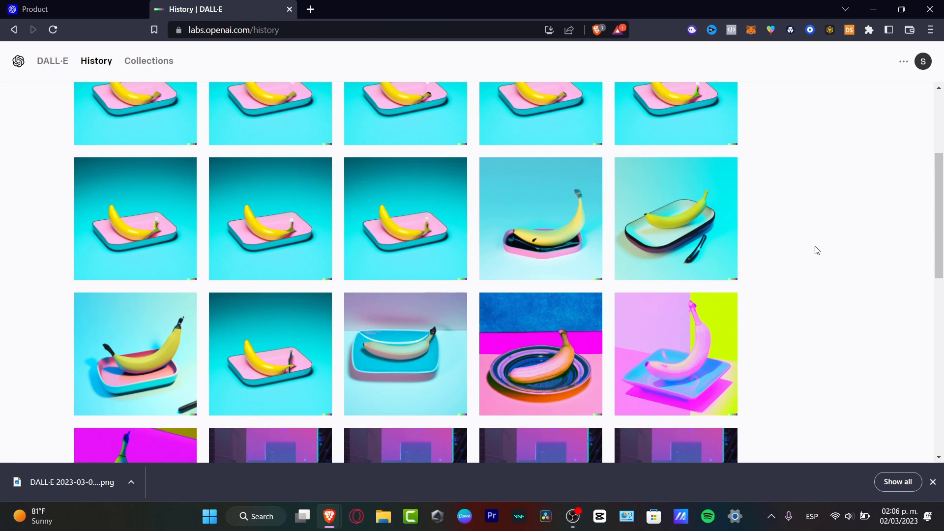
pyautogui.click(285, 380)
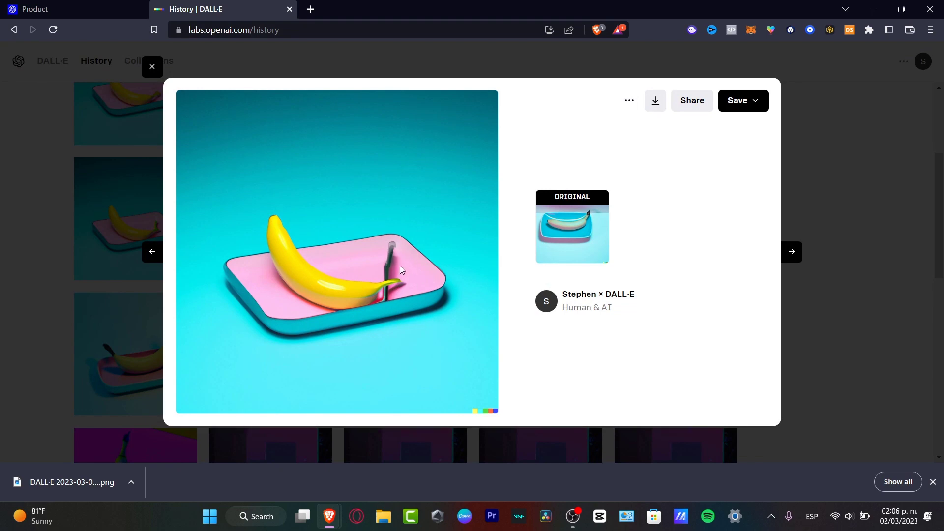
# Browse back and forth through the banana image variations in the viewer
pyautogui.click(152, 251)
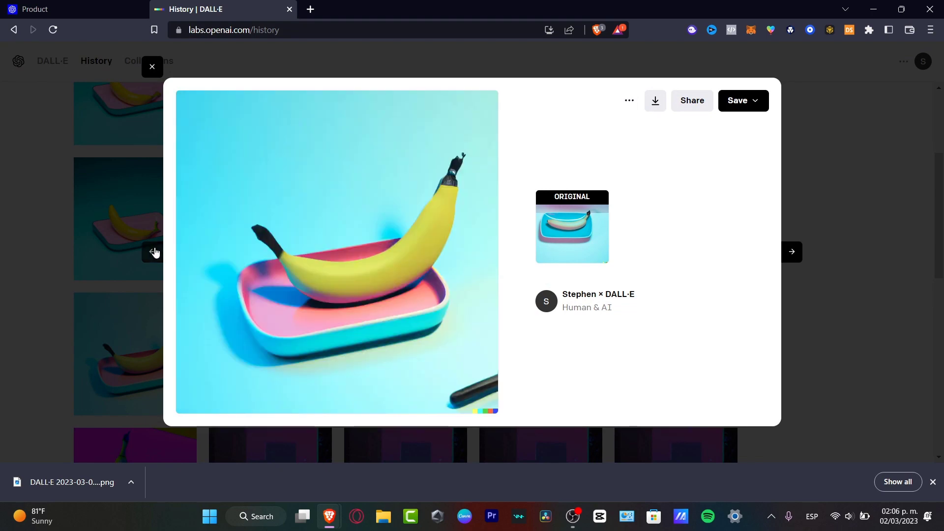
pyautogui.click(154, 252)
pyautogui.click(154, 252)
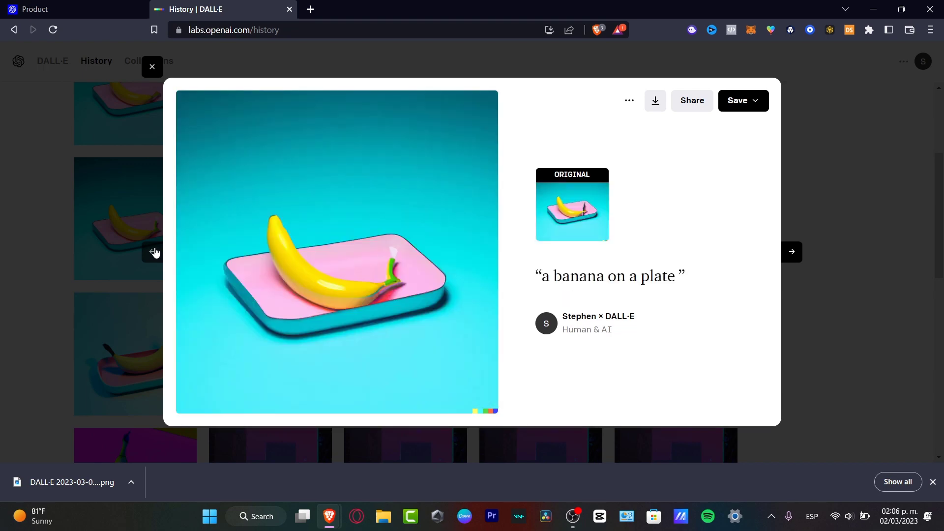
pyautogui.click(154, 252)
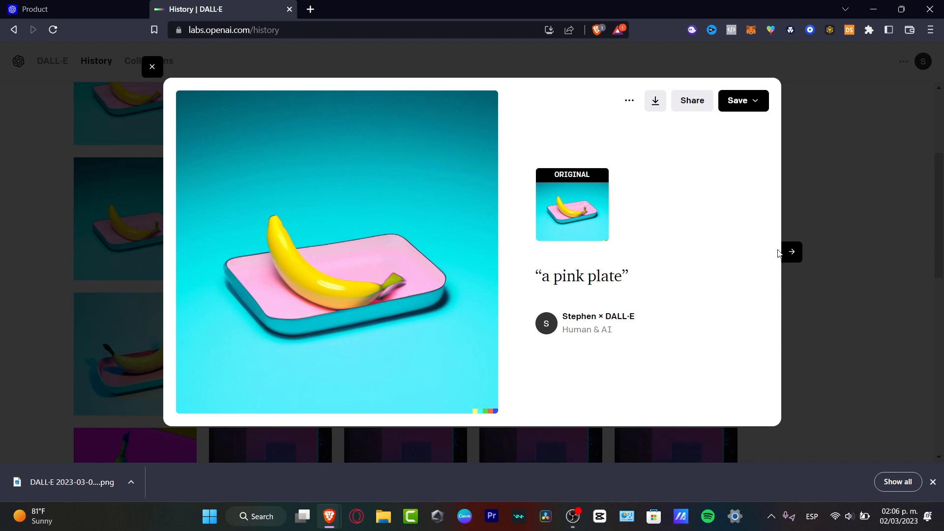
pyautogui.click(797, 251)
pyautogui.click(798, 252)
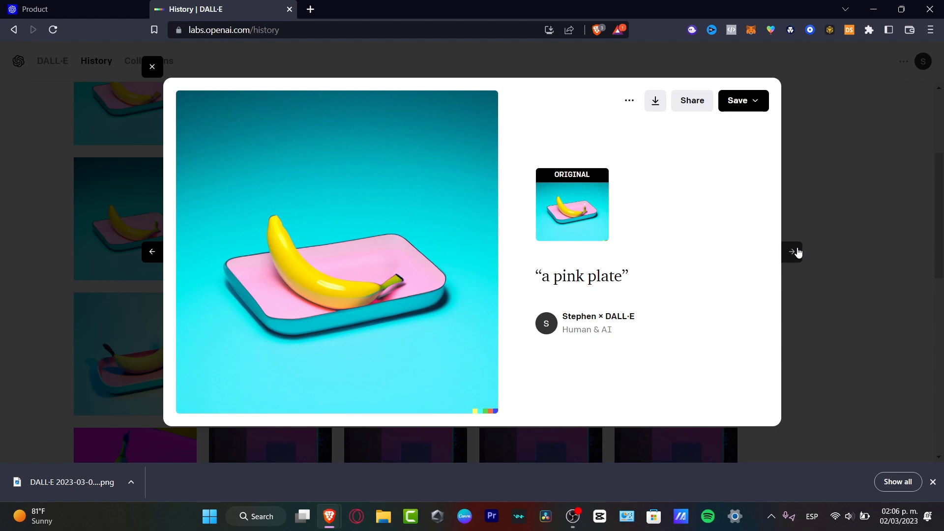
pyautogui.click(798, 252)
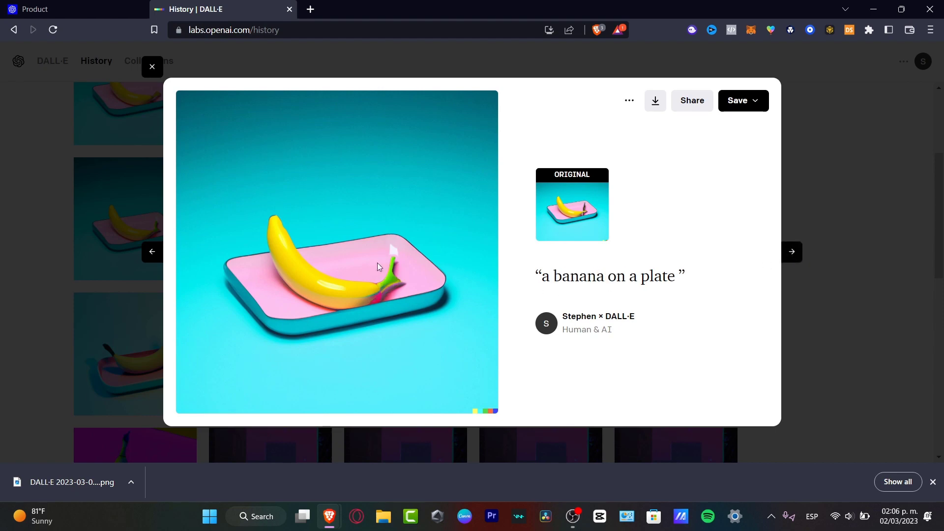
pyautogui.click(152, 253)
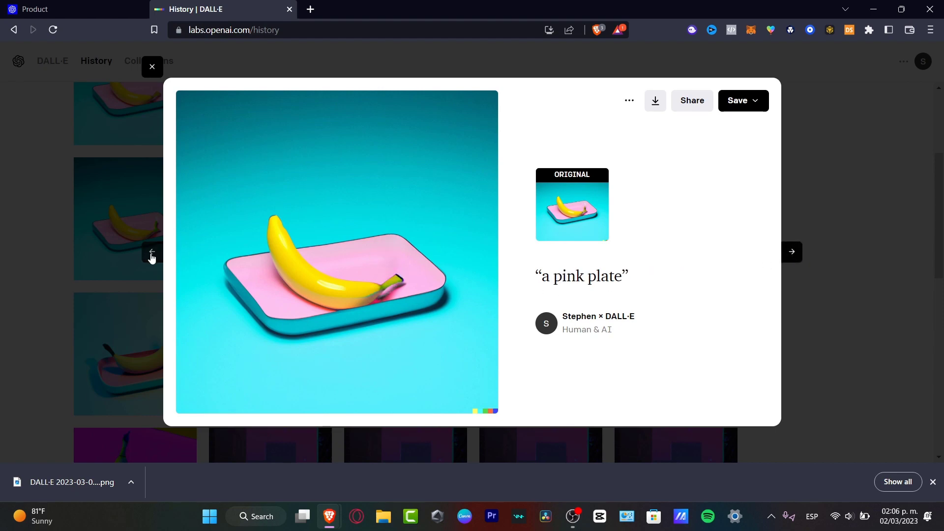
pyautogui.click(152, 254)
# Search Google for 'stock ai images' in a new tab
pyautogui.click(309, 10)
pyautogui.write('st')
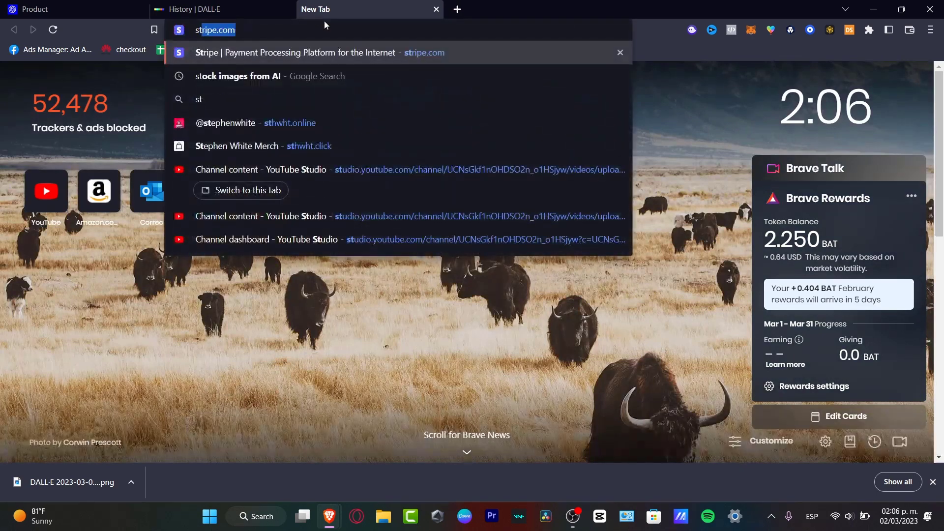
pyautogui.write('ock ai images')
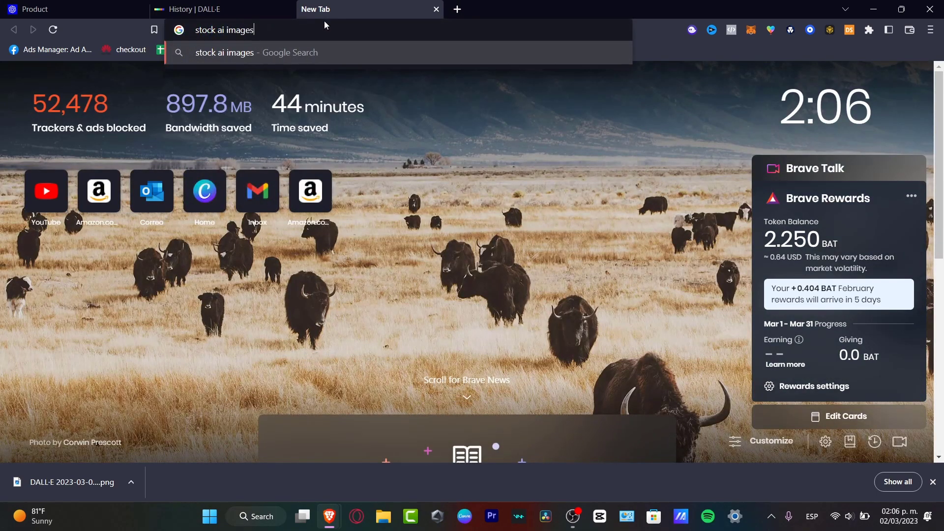
pyautogui.press('Return')
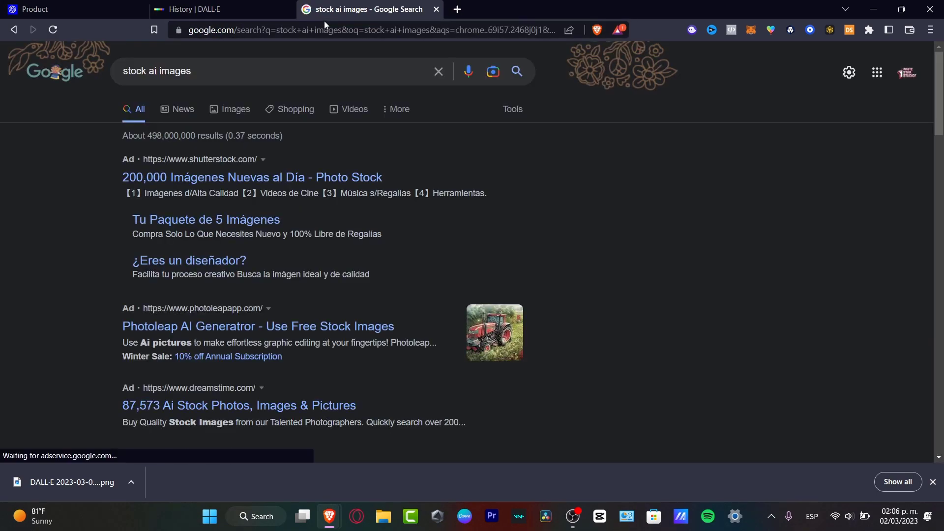
# Scroll the search results and open the StockAI image site
pyautogui.scroll(-3, 656, 173)
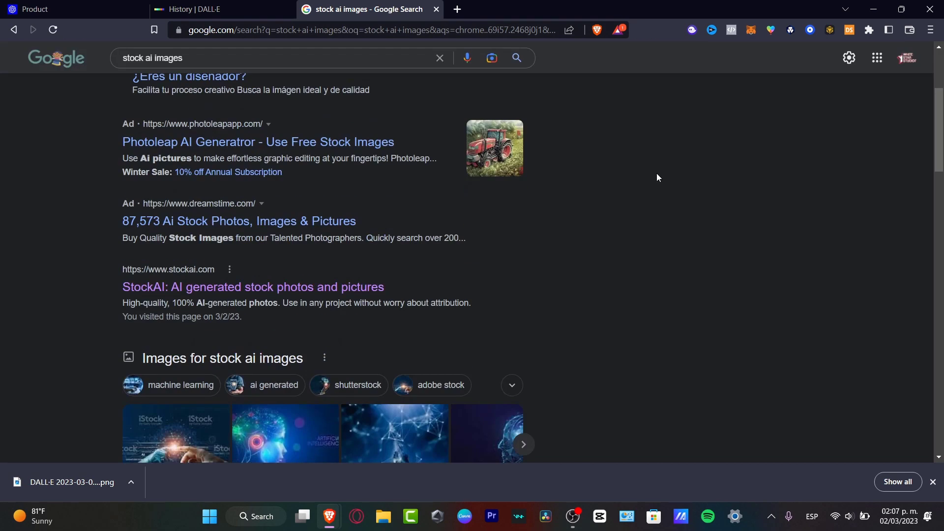
pyautogui.scroll(-3, 659, 178)
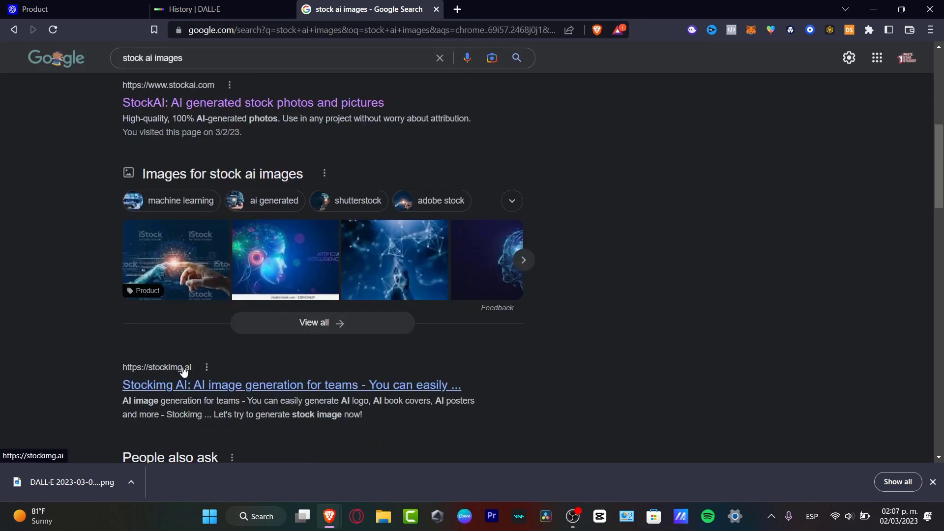
pyautogui.scroll(-3, 538, 362)
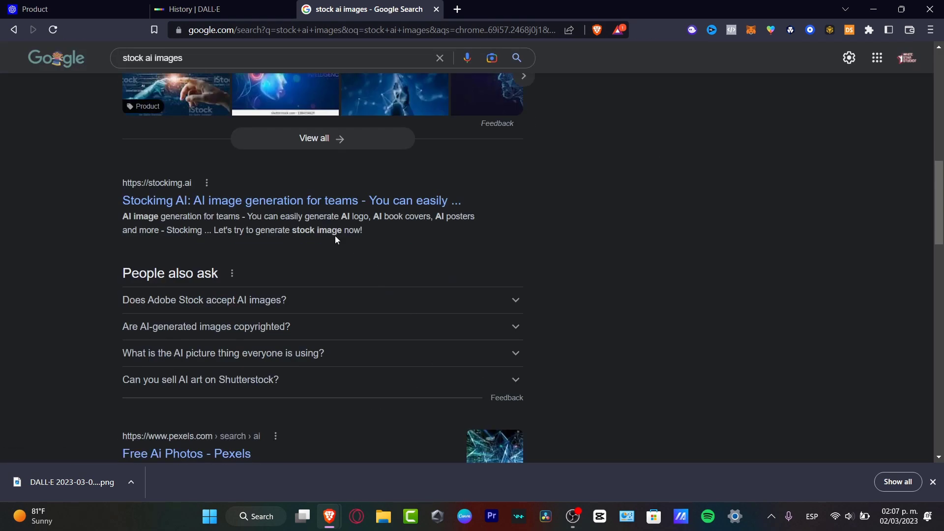
pyautogui.click(288, 200)
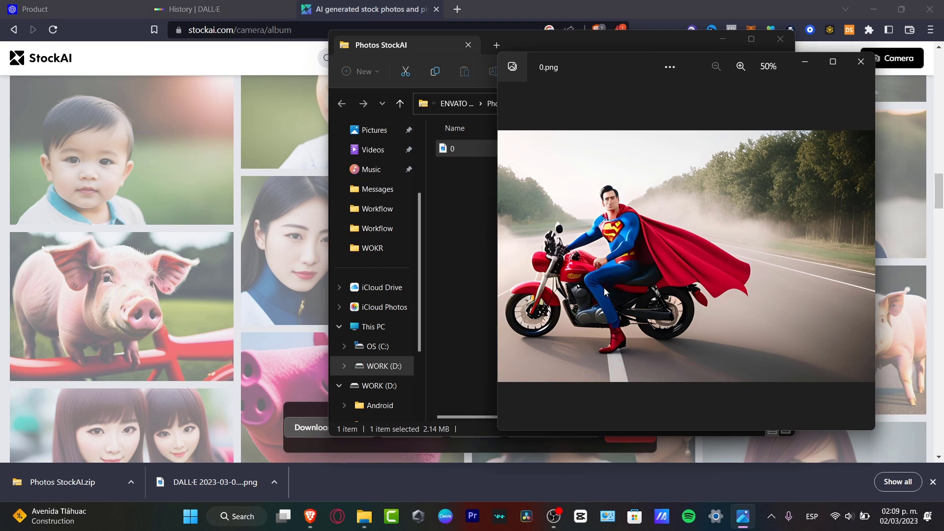
# Close the banana preview on the DALL·E History tab and return to the StockAI album tab
pyautogui.click(74, 9)
pyautogui.click(197, 9)
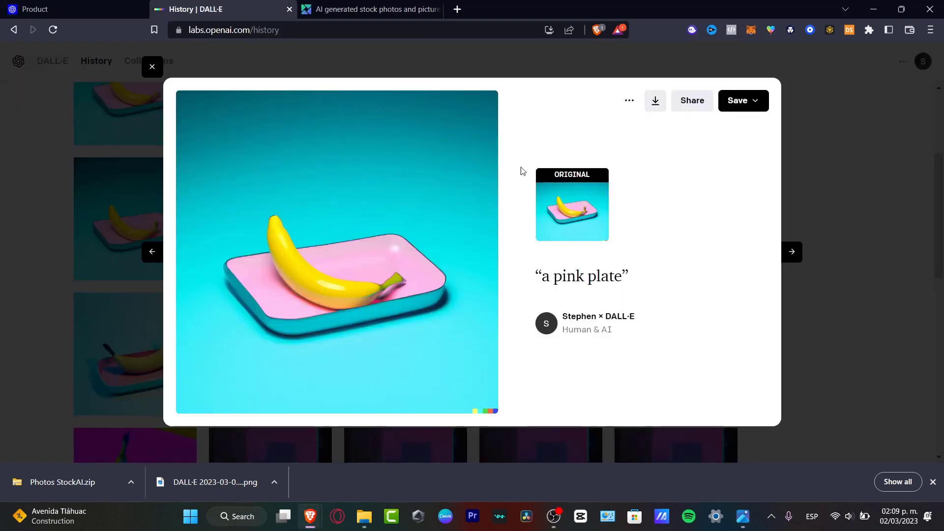
pyautogui.click(151, 67)
pyautogui.click(369, 9)
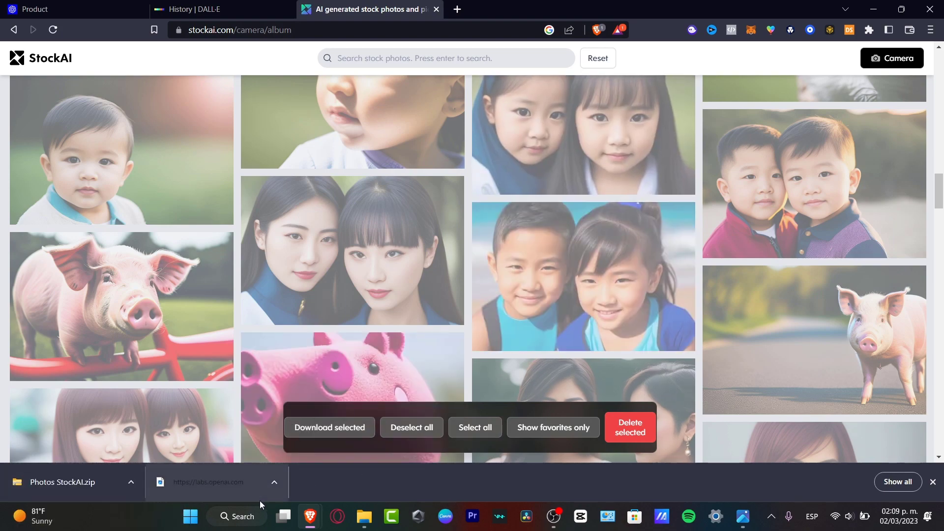
# View the downloaded superman-on-motorcycle 0.png from the Photos StockAI folder, then return to the DALL·E tab
pyautogui.moveTo(359, 528)
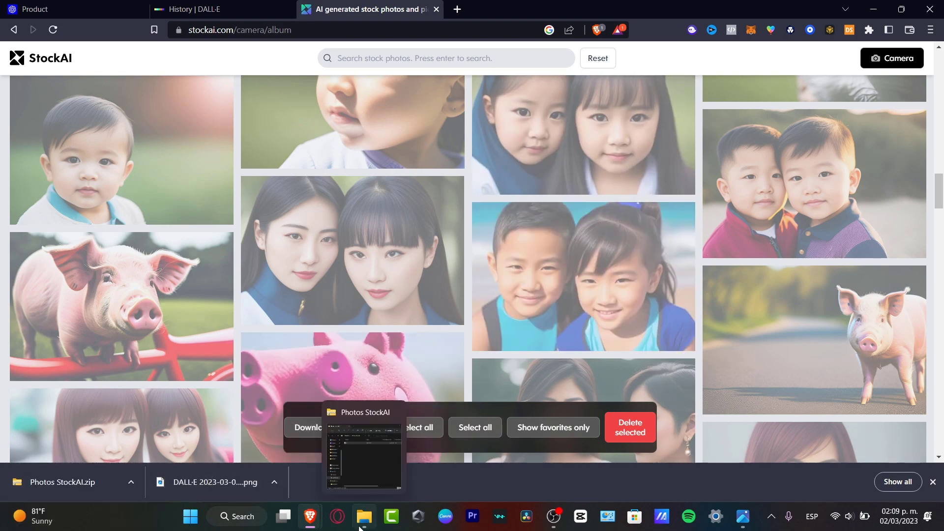
pyautogui.click(362, 467)
pyautogui.doubleClick(639, 152)
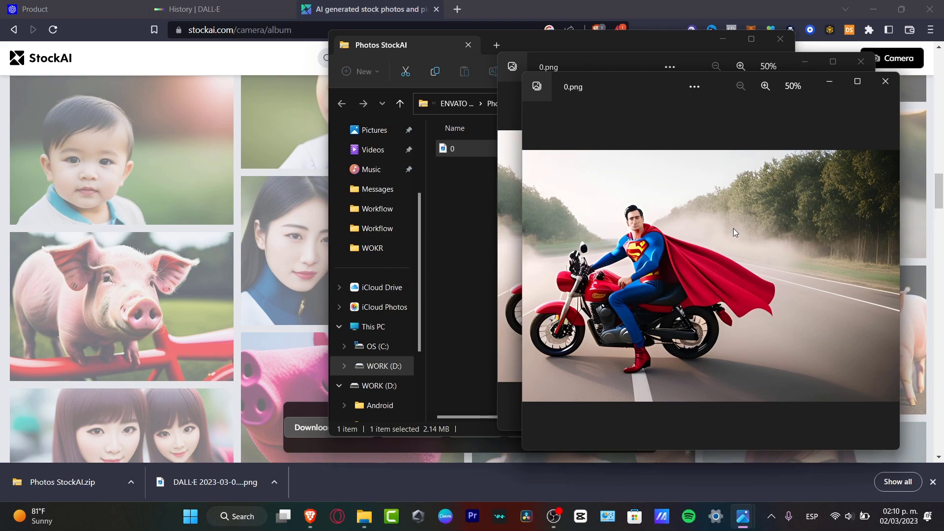
pyautogui.click(653, 5)
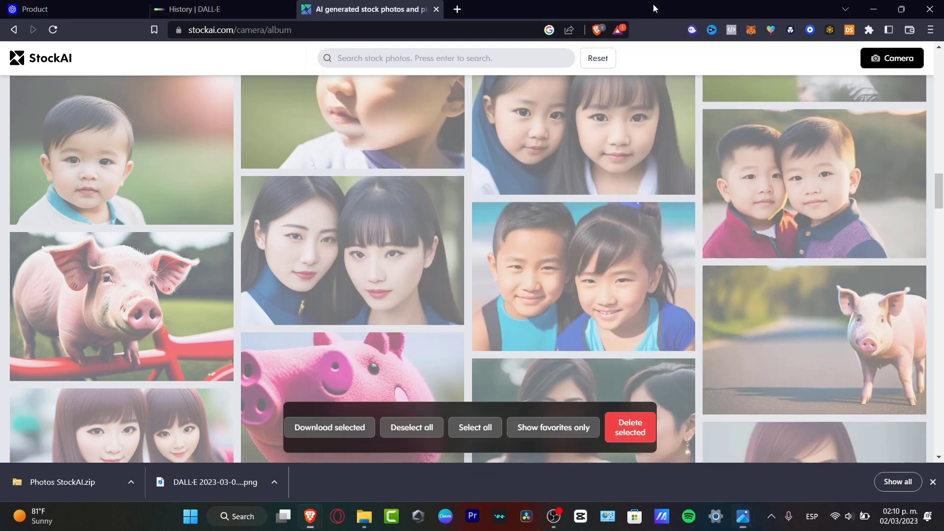
pyautogui.click(201, 9)
# Upload the superman-on-motorcycle image to DALL·E for editing
pyautogui.click(22, 62)
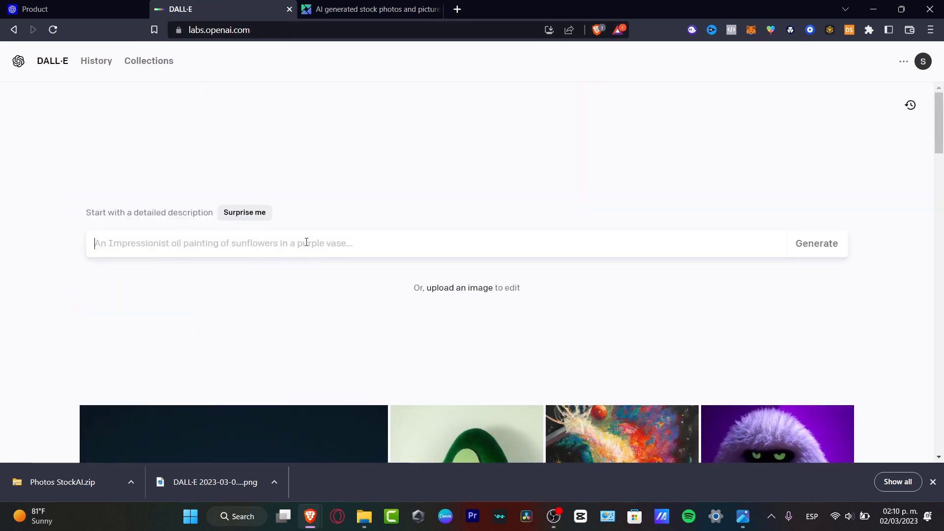
pyautogui.click(477, 290)
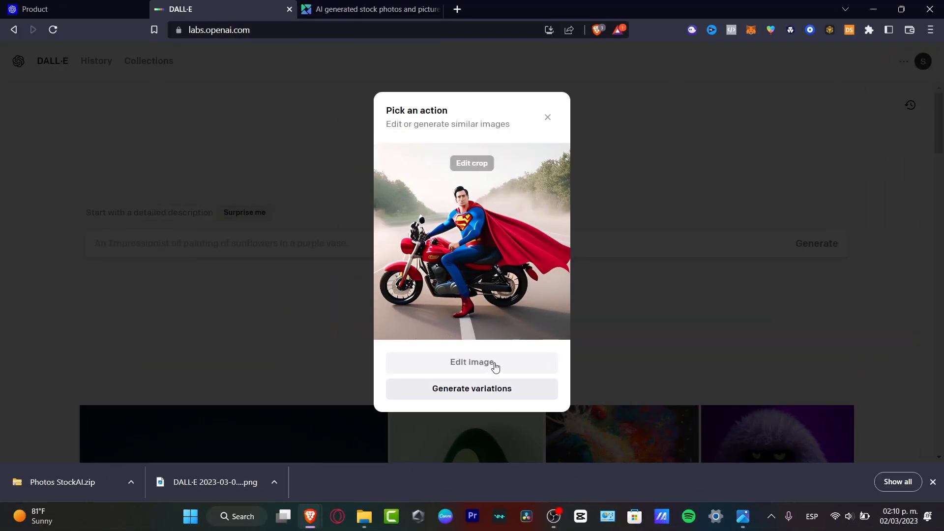
pyautogui.click(495, 367)
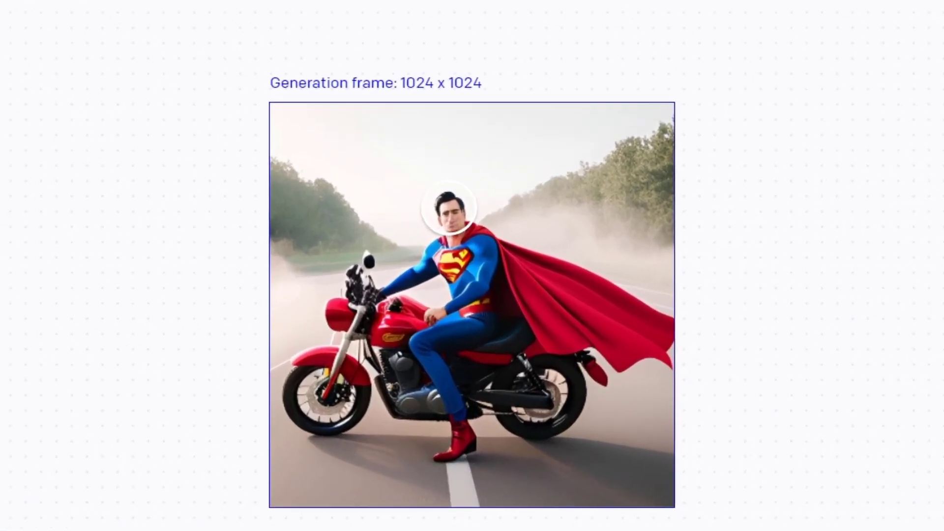
# Erase superman's face and enter the edit prompt 'superman head'
pyautogui.click(449, 210)
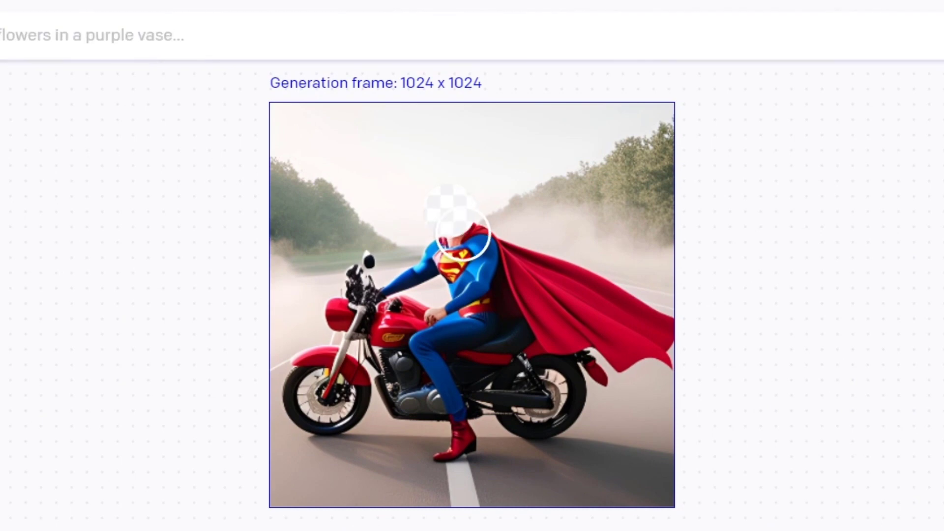
pyautogui.click(150, 54)
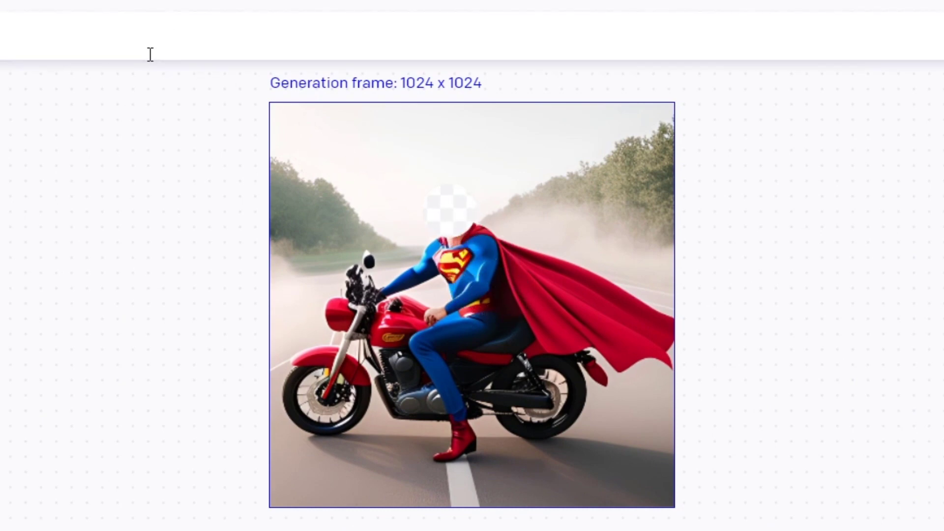
pyautogui.write('superman head')
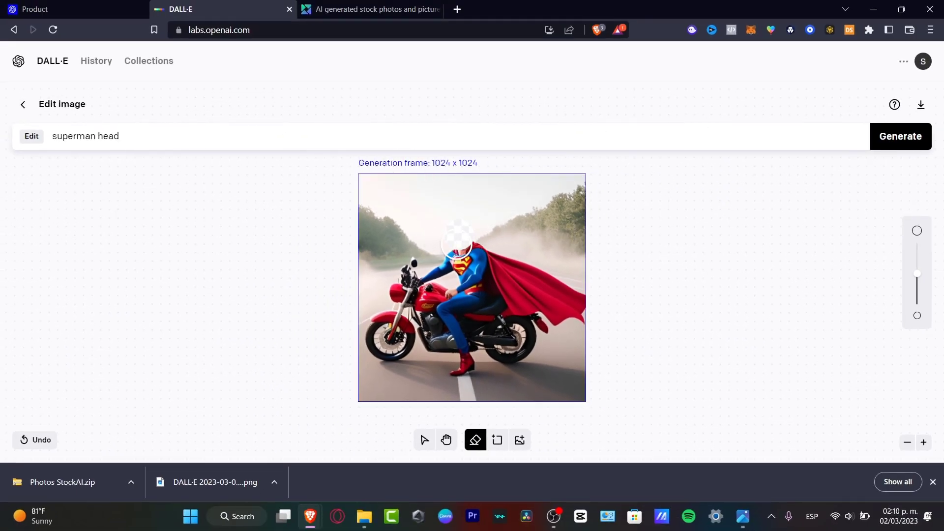
# Erase the rest of the head, generate four new heads, and open the second result
pyautogui.moveTo(457, 243)
pyautogui.mouseDown()
pyautogui.moveTo(448, 248)
pyautogui.moveTo(461, 230)
pyautogui.mouseUp()
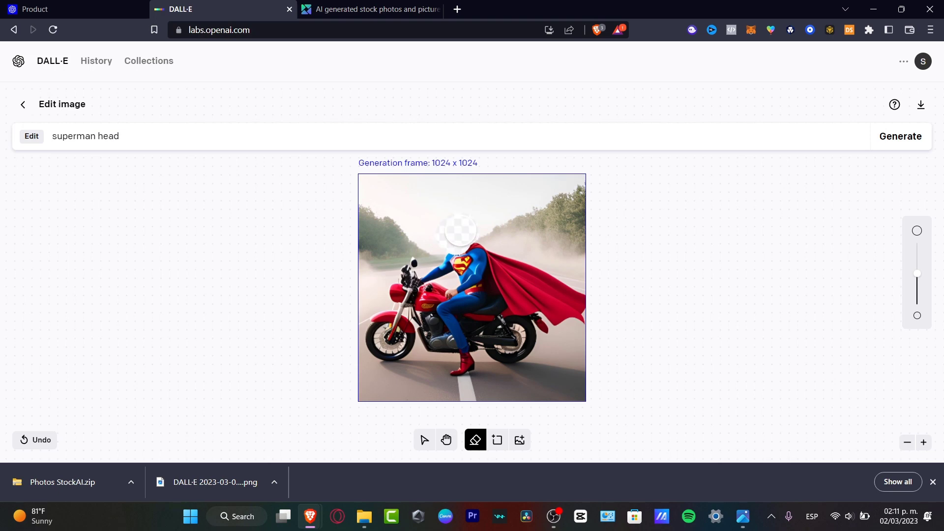
pyautogui.click(913, 139)
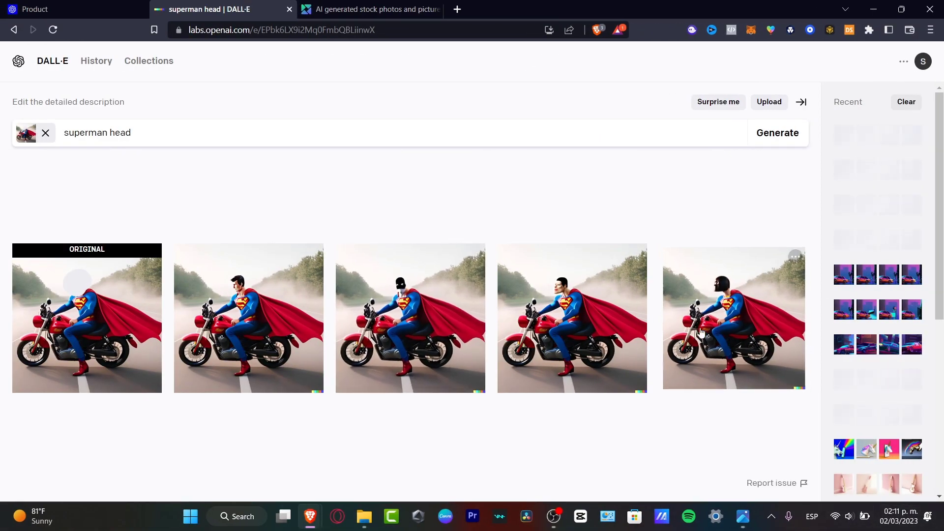
pyautogui.click(309, 333)
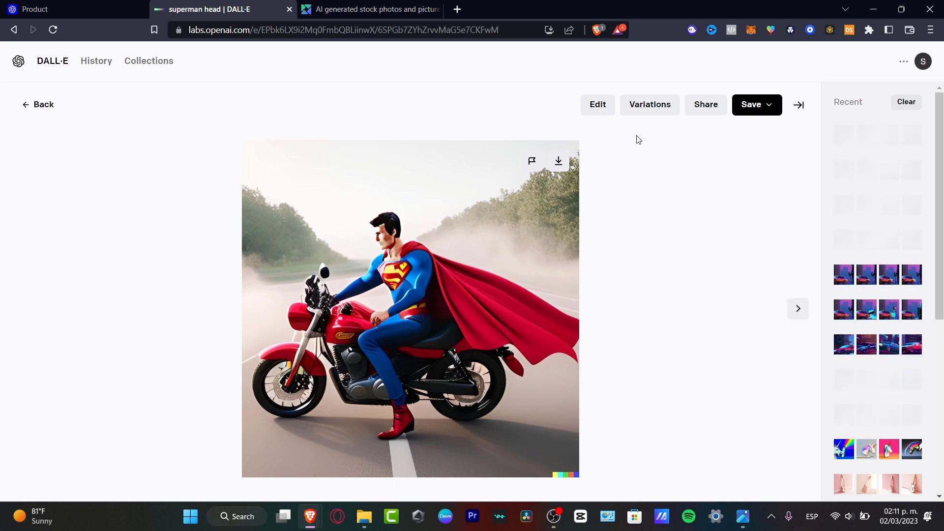
# Browse the superman boots variations with red, black and brown boots, then open History
pyautogui.click(599, 105)
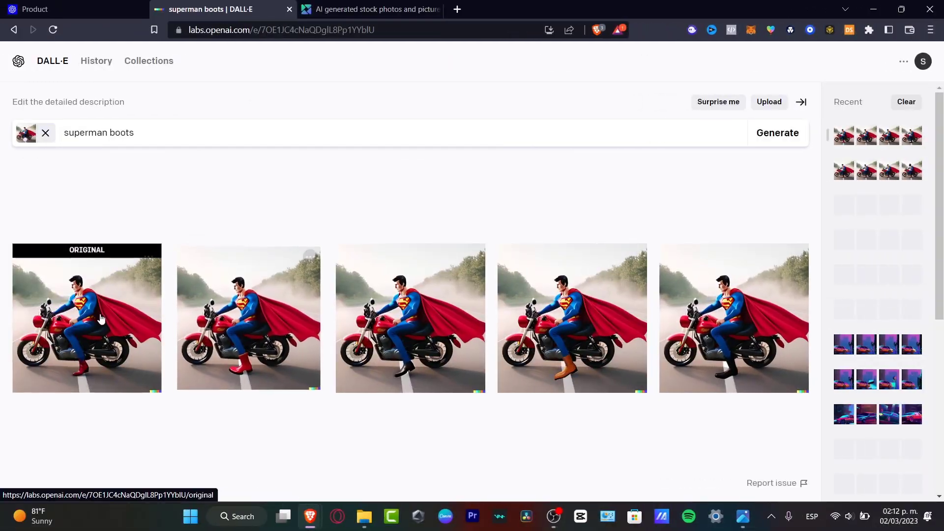
pyautogui.click(95, 316)
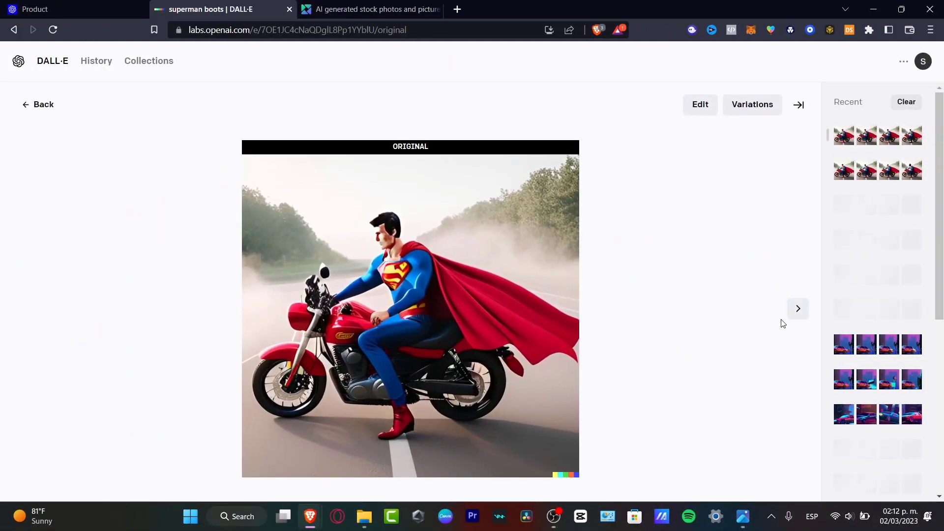
pyautogui.click(798, 312)
pyautogui.click(797, 311)
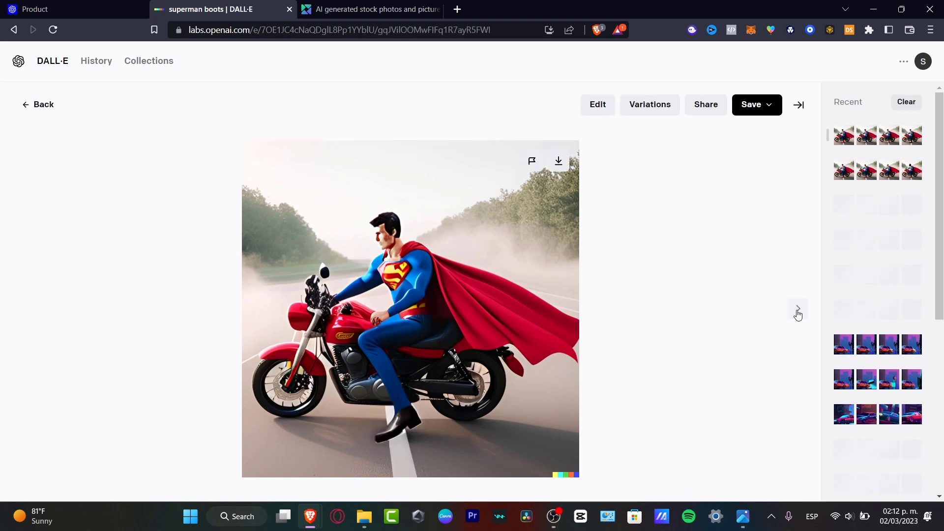
pyautogui.click(798, 312)
pyautogui.click(798, 311)
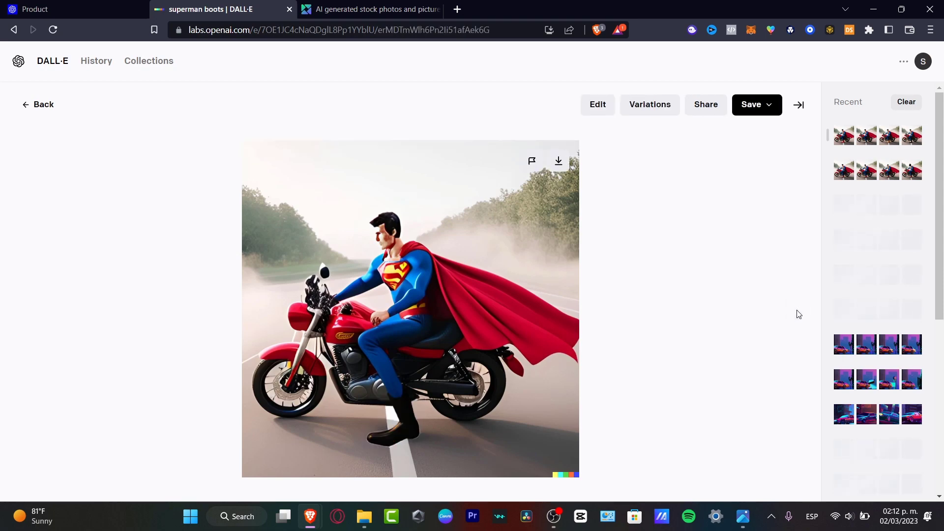
pyautogui.click(22, 307)
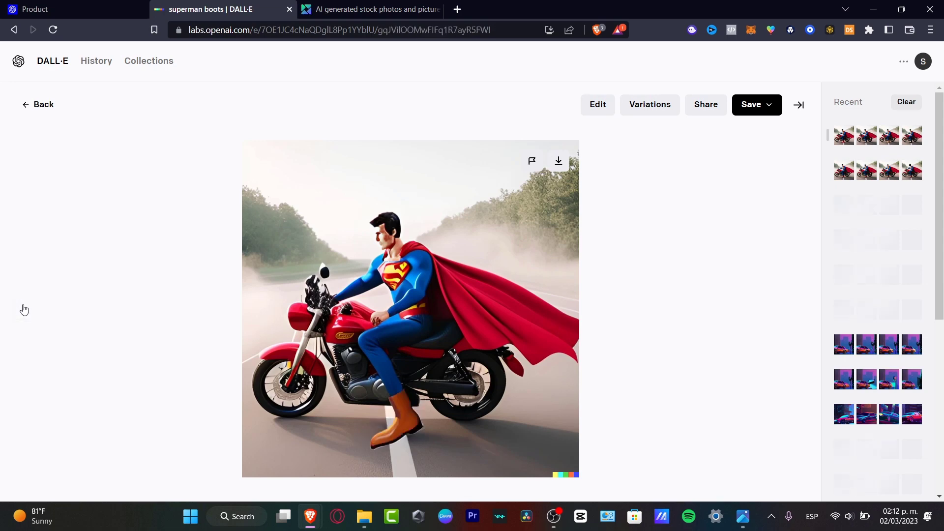
pyautogui.click(23, 308)
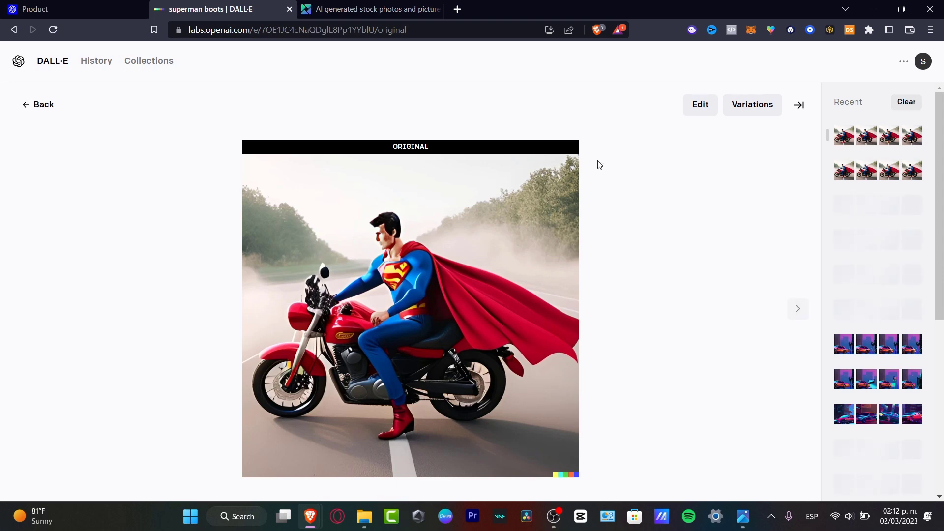
pyautogui.click(22, 113)
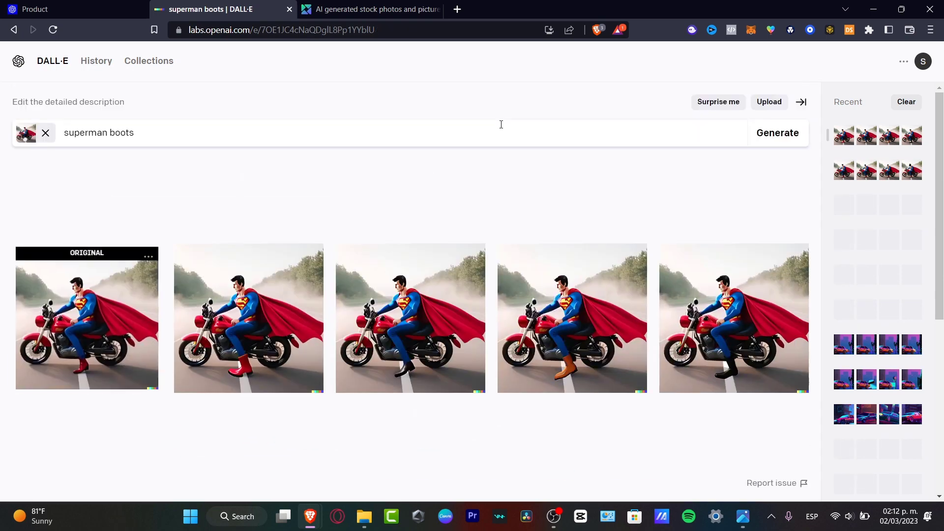
pyautogui.click(96, 61)
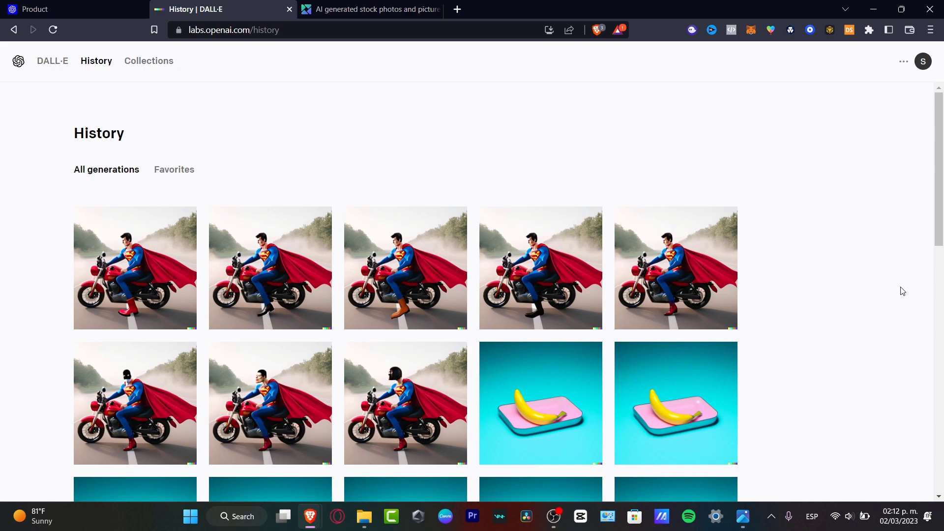
# Open the superman head variation and download it as a PNG
pyautogui.click(703, 283)
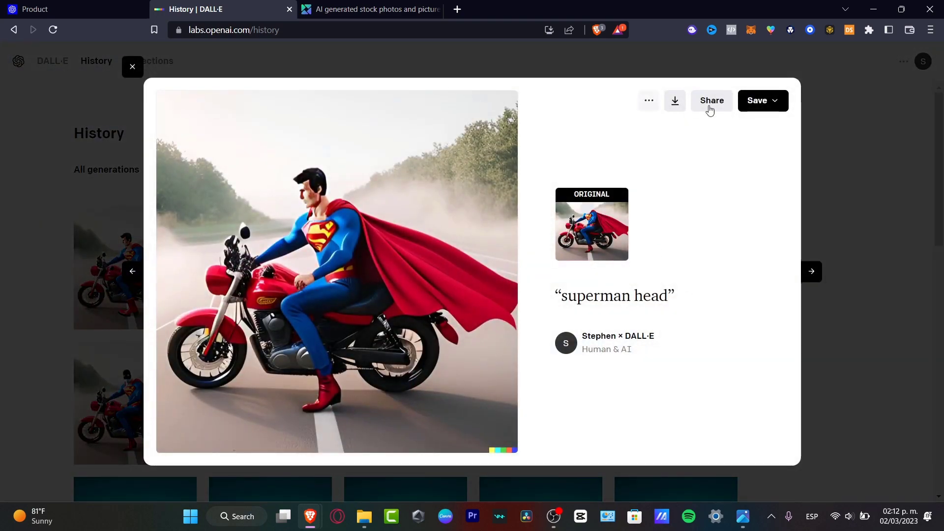
pyautogui.click(674, 101)
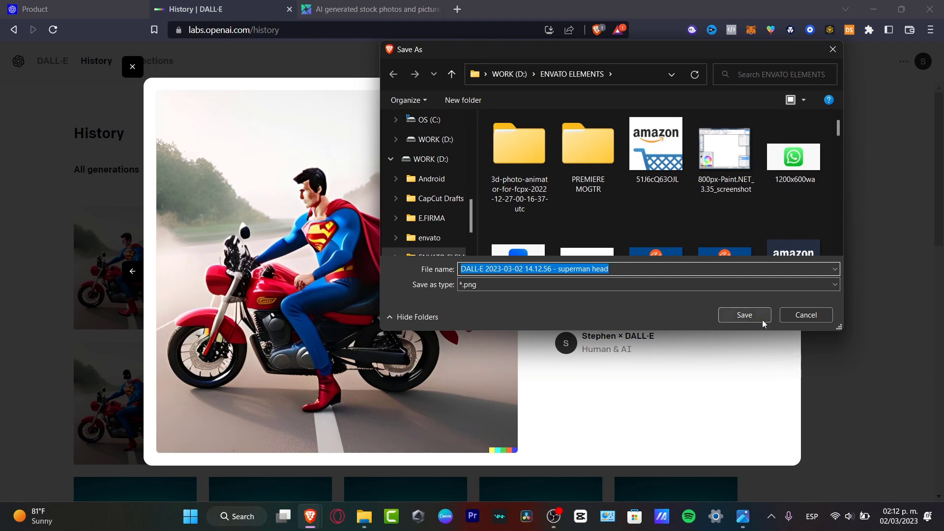
pyautogui.click(761, 318)
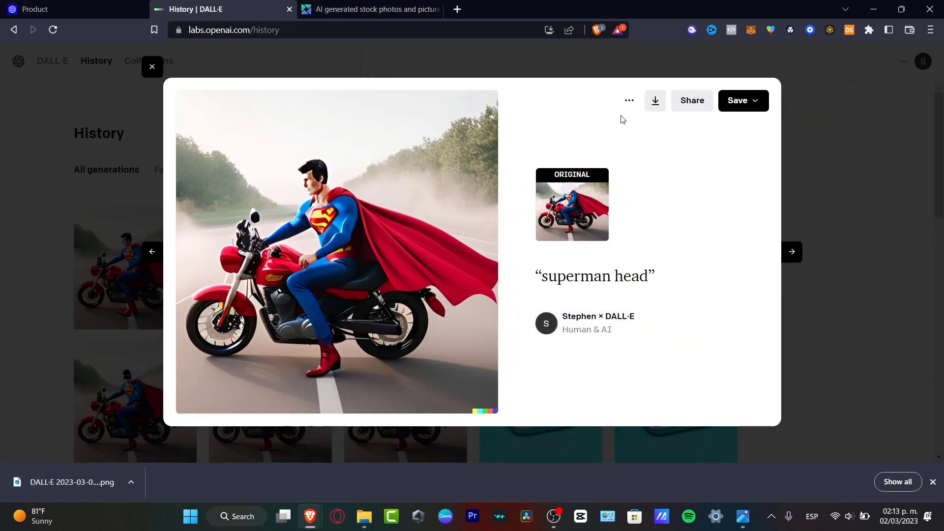
# Check the image's more-actions menu, close the viewer, and open then dismiss the account menu
pyautogui.click(630, 104)
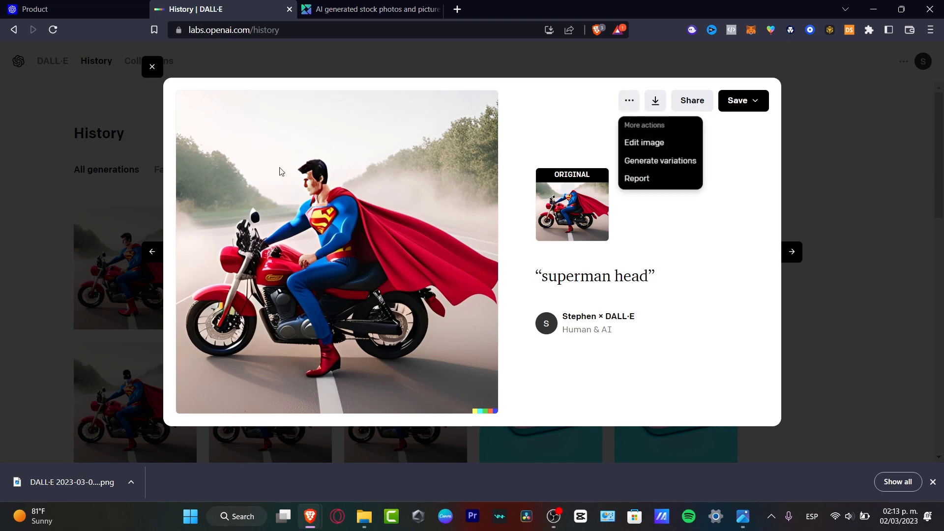
pyautogui.click(841, 167)
pyautogui.click(923, 61)
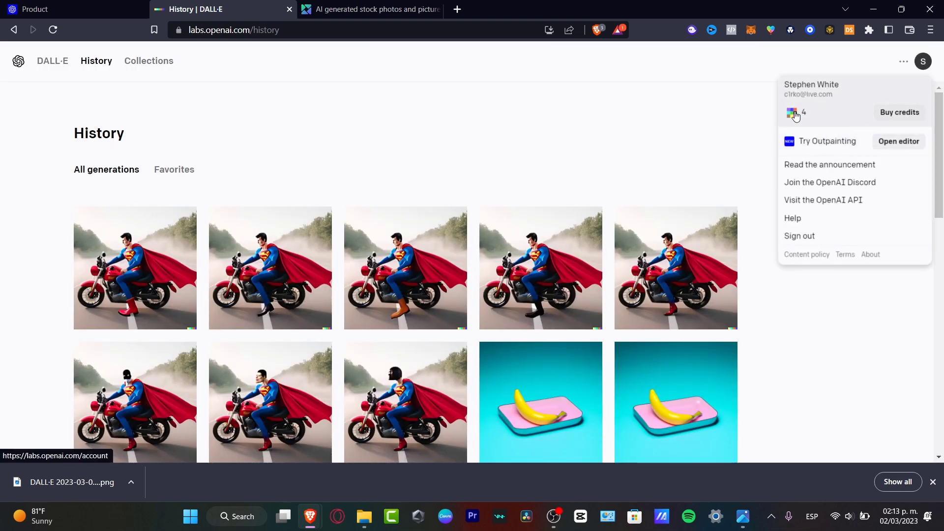
pyautogui.click(736, 159)
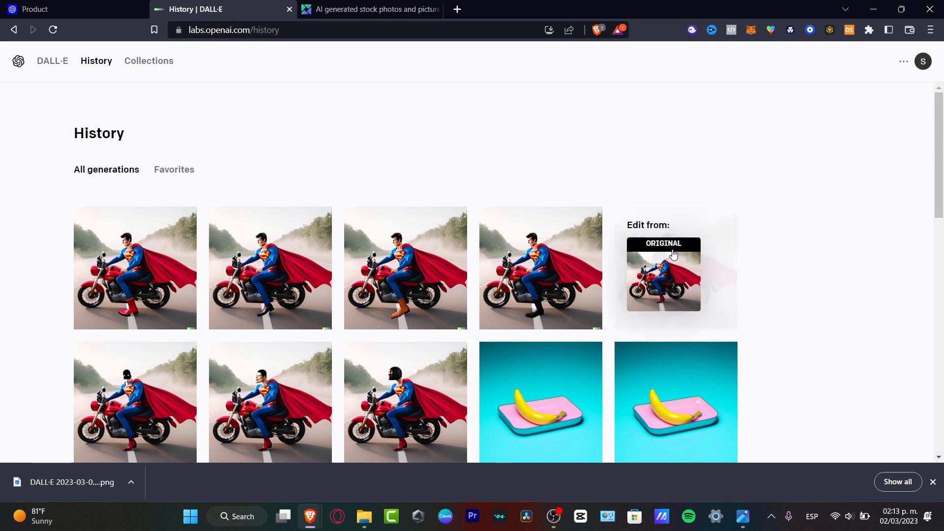
# Open the fifth Superman image, the 'superman head' variation, from the History grid in its enlarged view
pyautogui.click(703, 231)
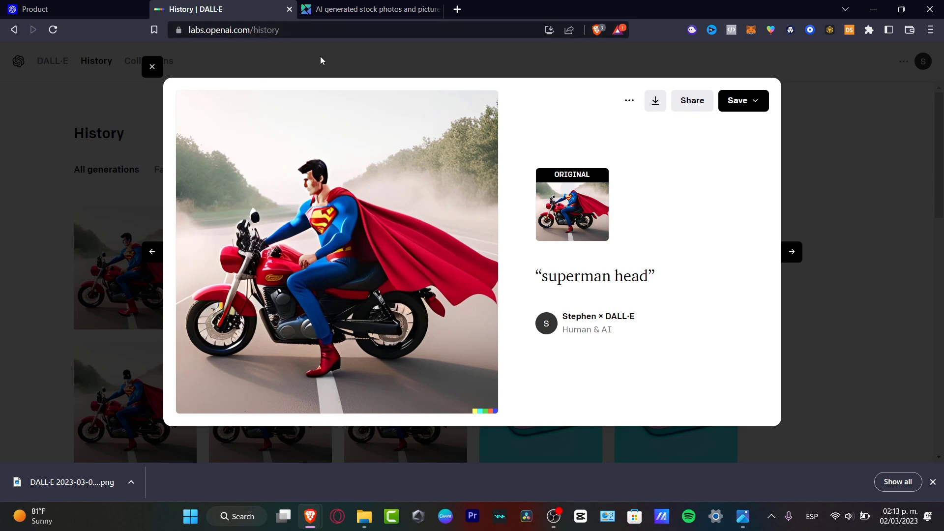
# In a new tab on Stable Diffusion Online, view the 'superman riding a harley davidson' results and download one
pyautogui.click(456, 9)
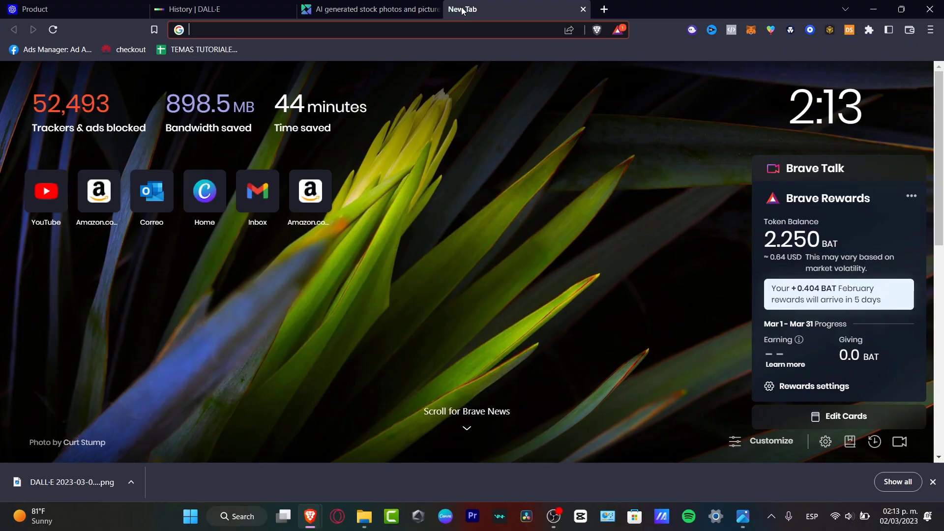
pyautogui.write('ai a')
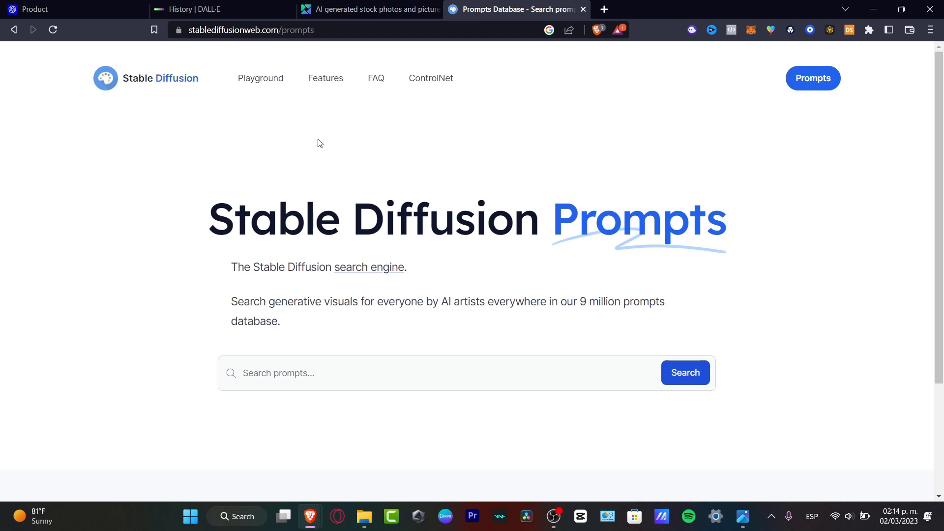
pyautogui.scroll(-1, 561, 321)
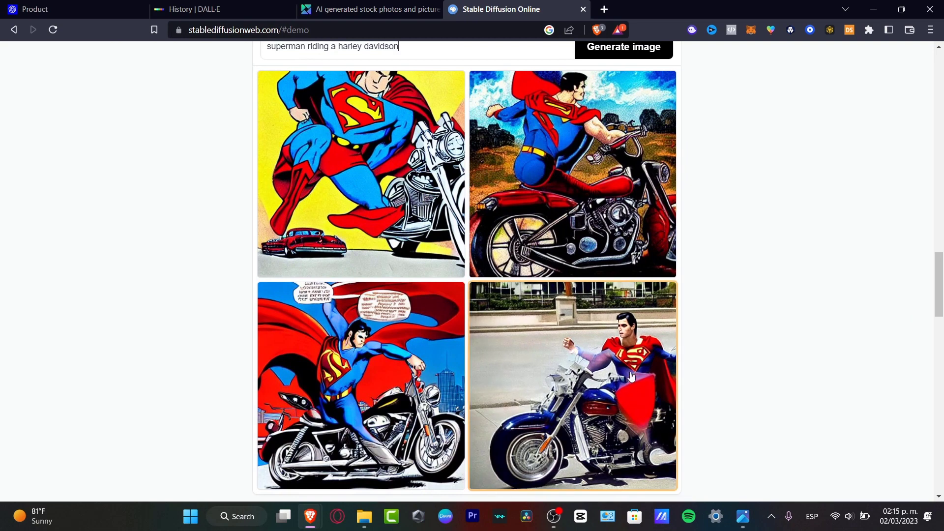
pyautogui.click(573, 361)
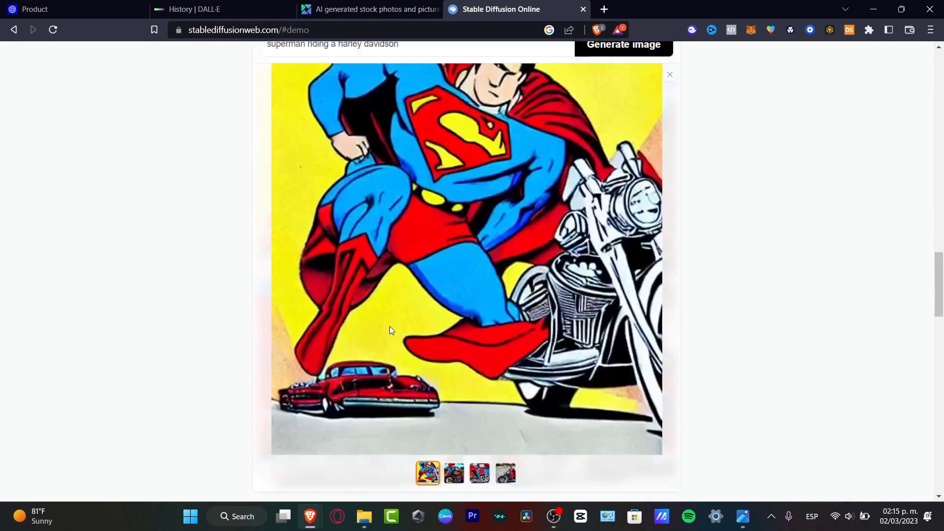
pyautogui.scroll(-4, 390, 330)
pyautogui.click(452, 270)
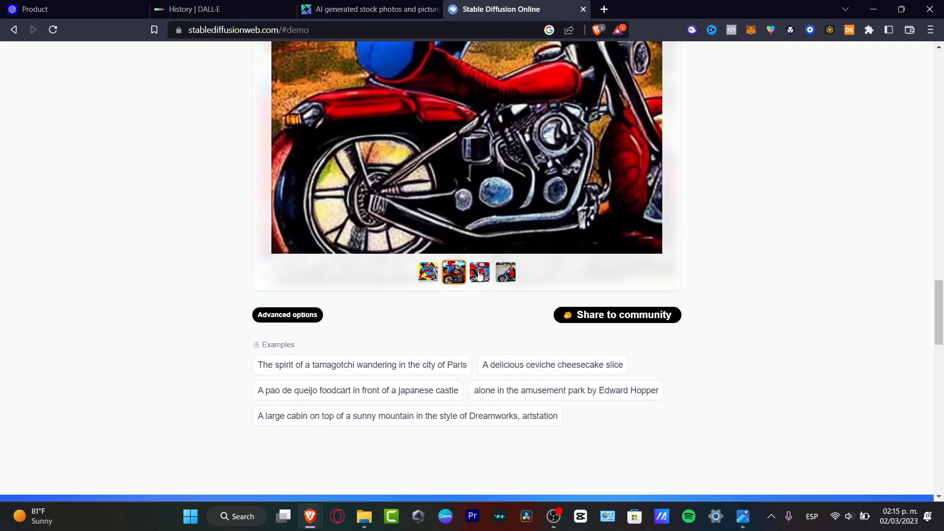
pyautogui.scroll(3, 806, 218)
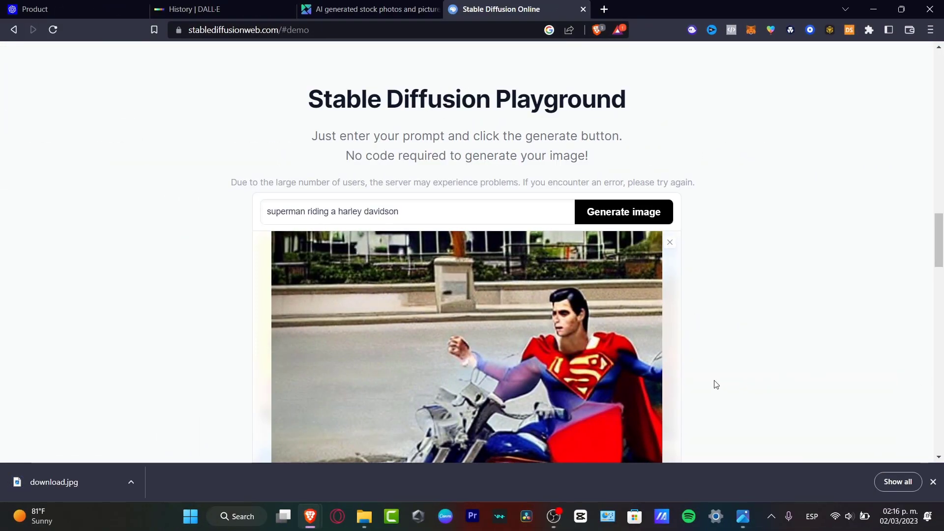
pyautogui.scroll(-3, 688, 354)
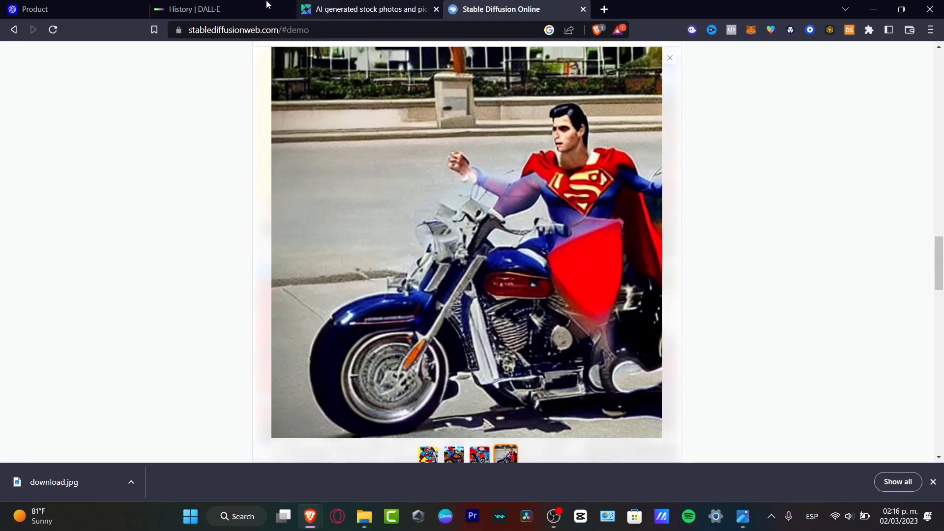
# Back in DALL·E, close the Superman detail view and start uploading an image from Pictures
pyautogui.click(236, 5)
pyautogui.click(113, 157)
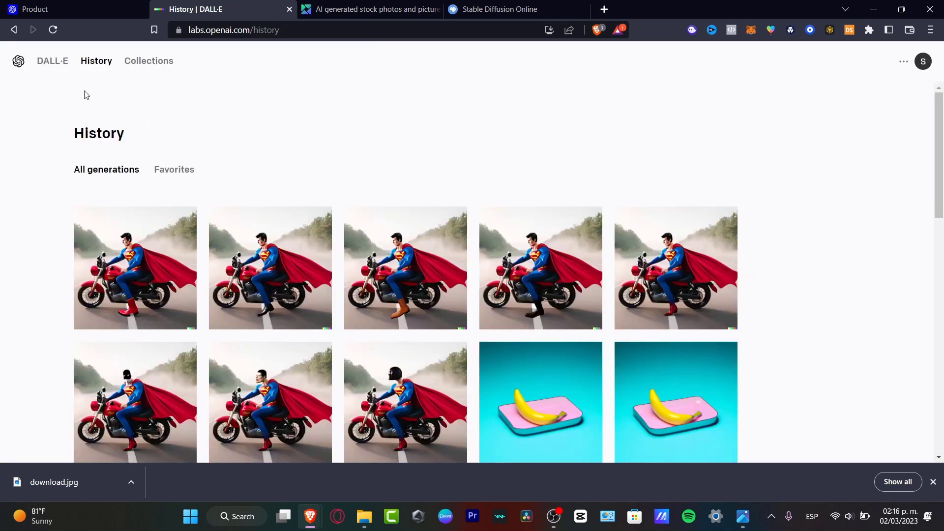
pyautogui.click(18, 61)
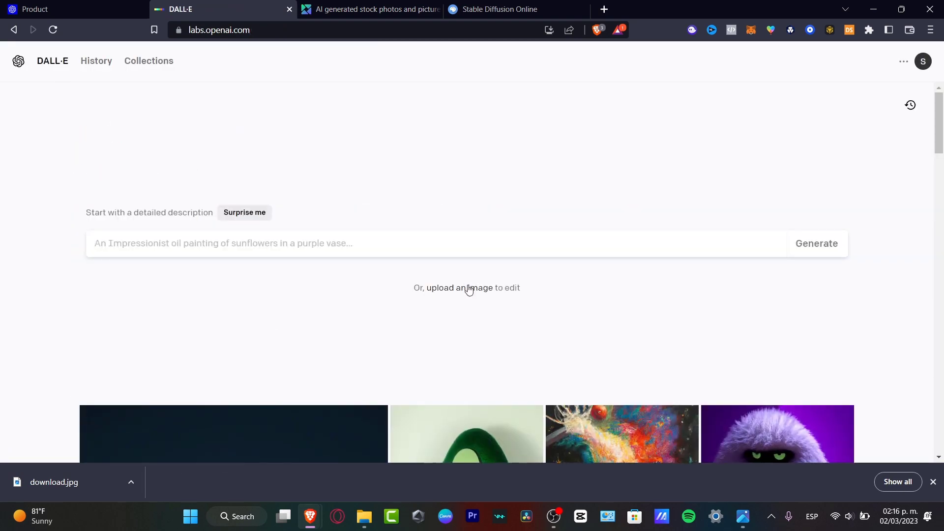
pyautogui.click(474, 287)
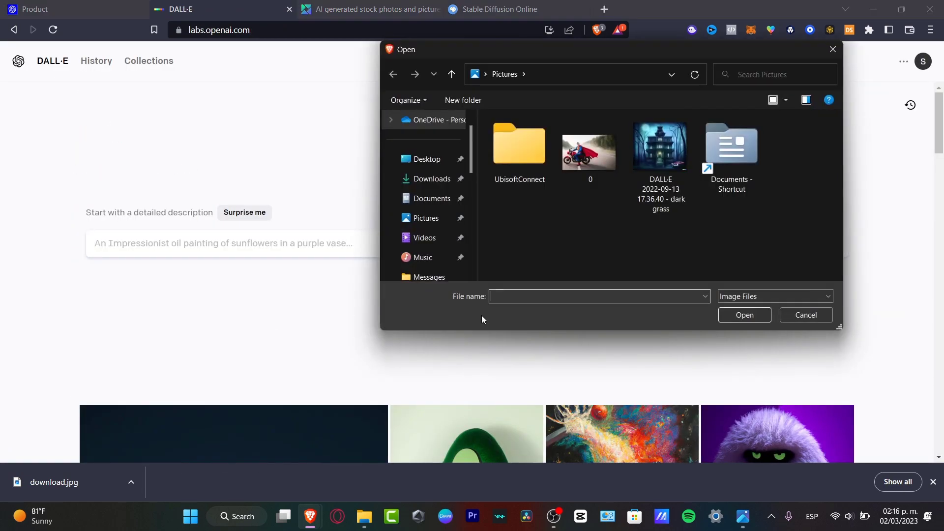
# Upload the Superman Harley picture '0', generate variations, and browse through them
pyautogui.doubleClick(561, 183)
pyautogui.click(492, 389)
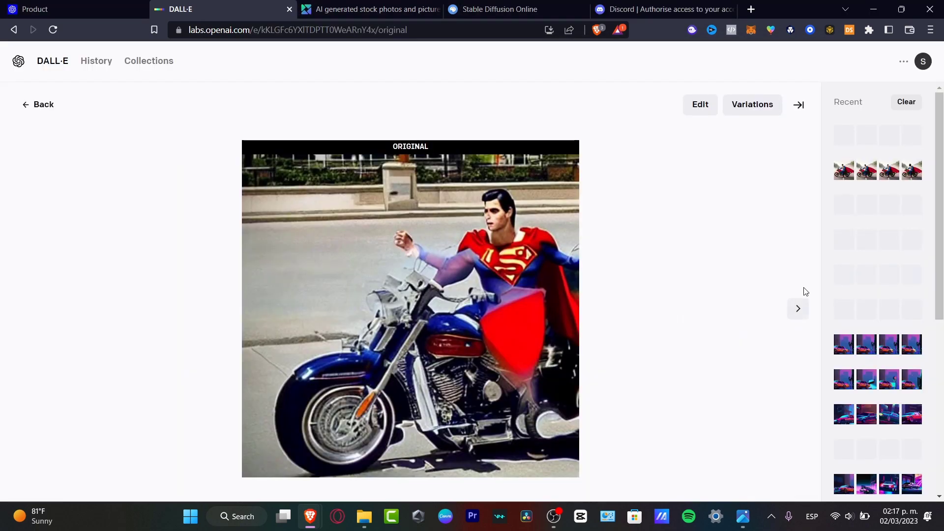
pyautogui.click(798, 310)
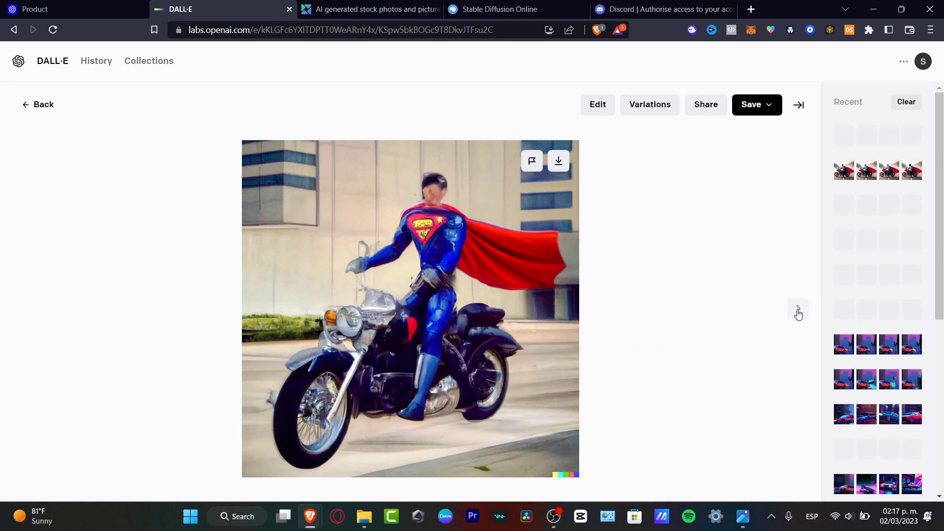
pyautogui.click(798, 310)
pyautogui.click(798, 310)
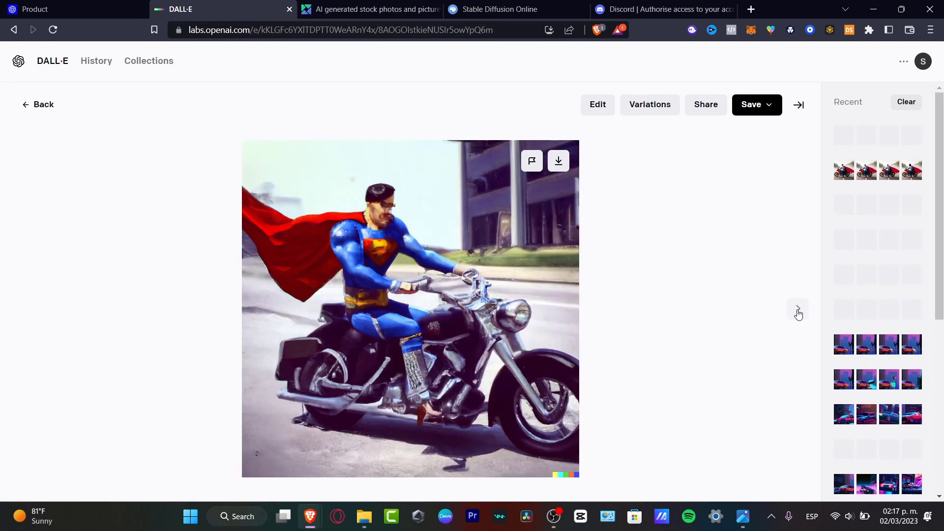
pyautogui.click(798, 312)
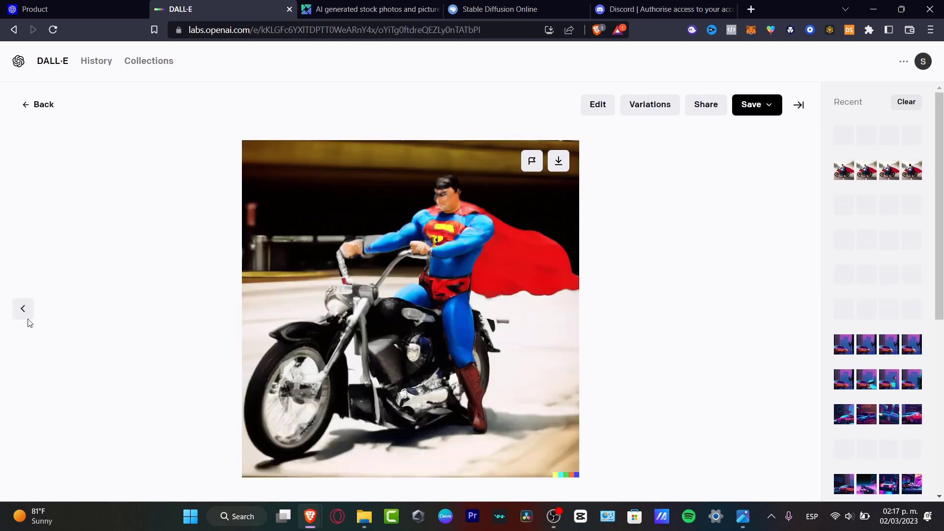
# Return to the preferred variation, save it as a PNG, and dismiss the download bar
pyautogui.click(25, 313)
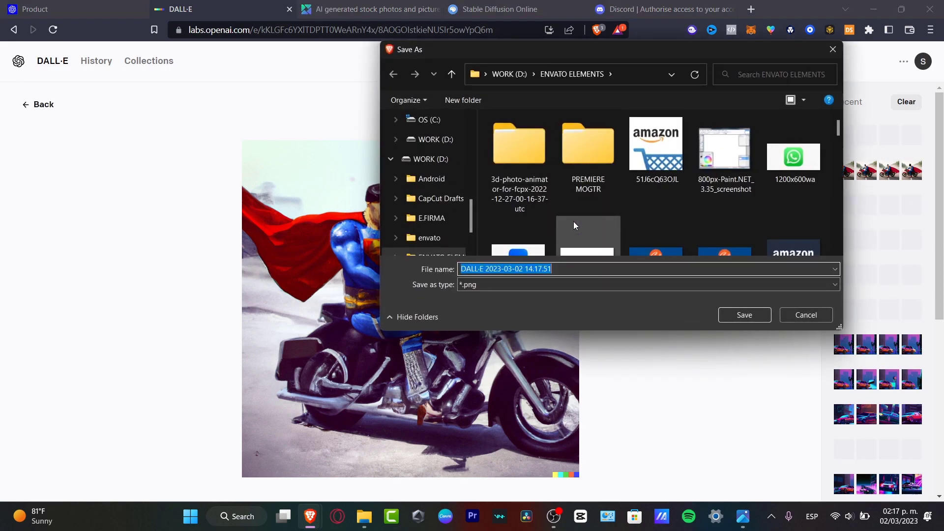
pyautogui.click(763, 317)
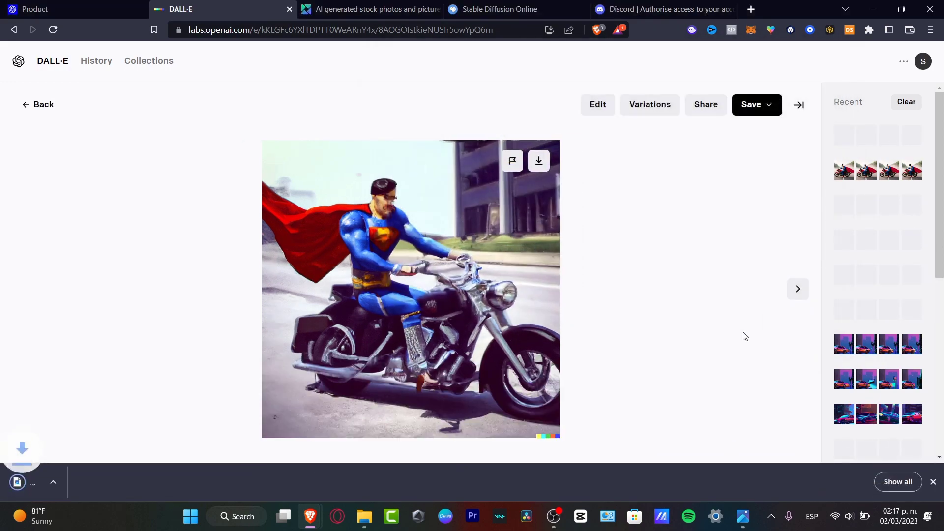
pyautogui.click(934, 483)
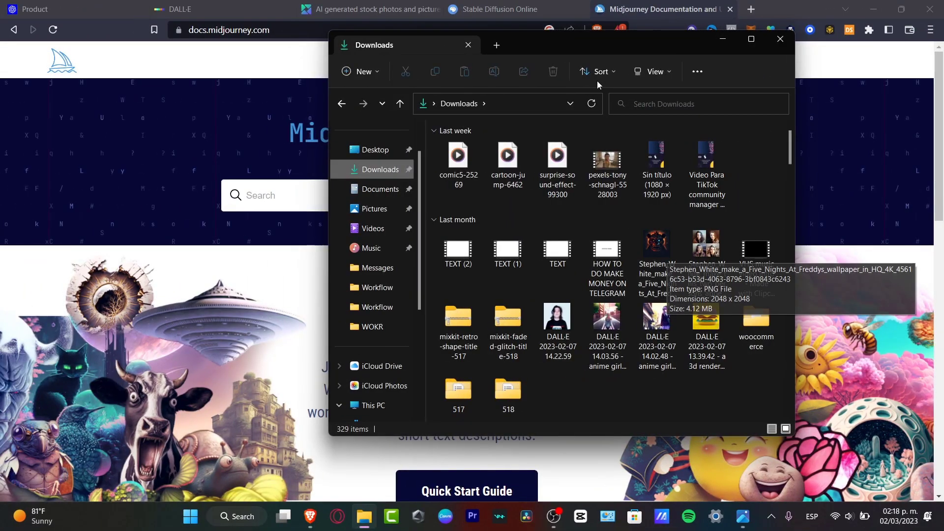
# Move the Downloads window aside, then bring it back in front of the Midjourney documentation page
pyautogui.moveTo(608, 43); pyautogui.dragTo(741, 110)
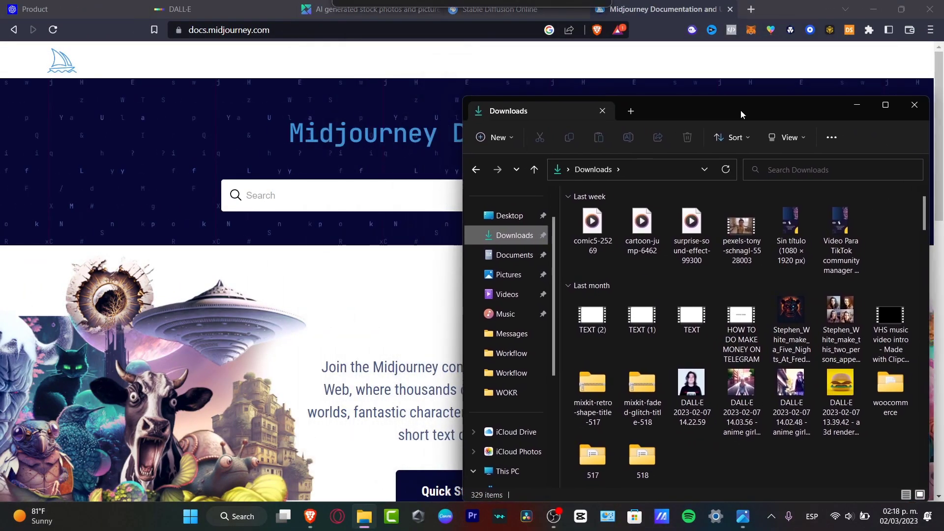
pyautogui.click(402, 174)
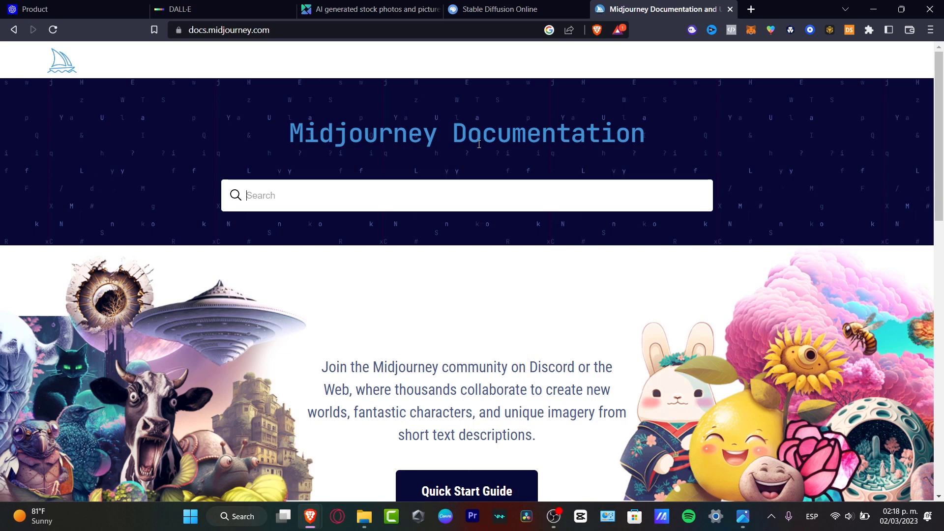
pyautogui.moveTo(363, 521)
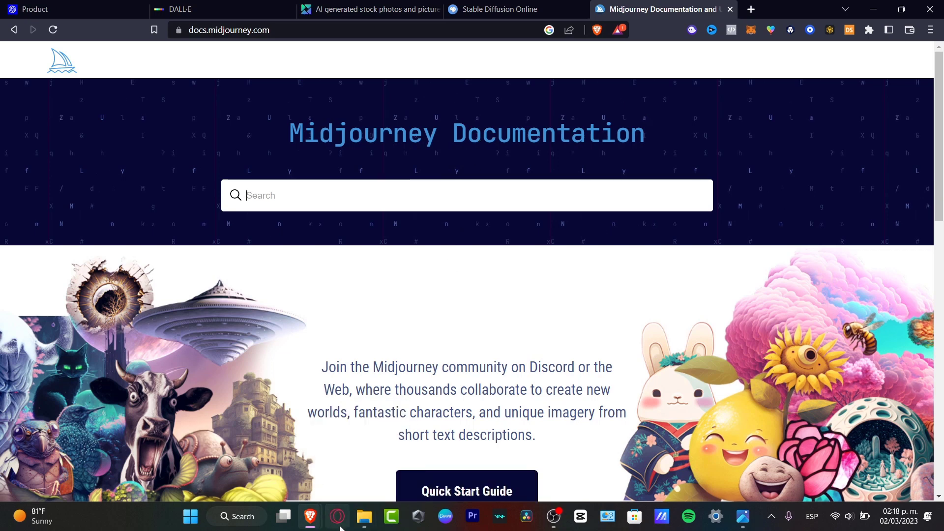
pyautogui.click(350, 437)
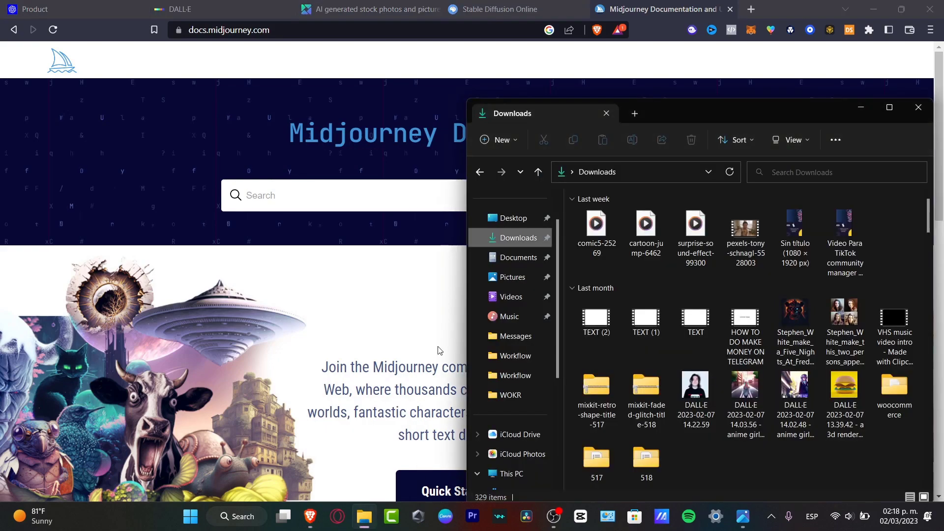
# View the downloaded Superman motorcycle image in Photos, then open the bear artwork full screen
pyautogui.doubleClick(795, 324)
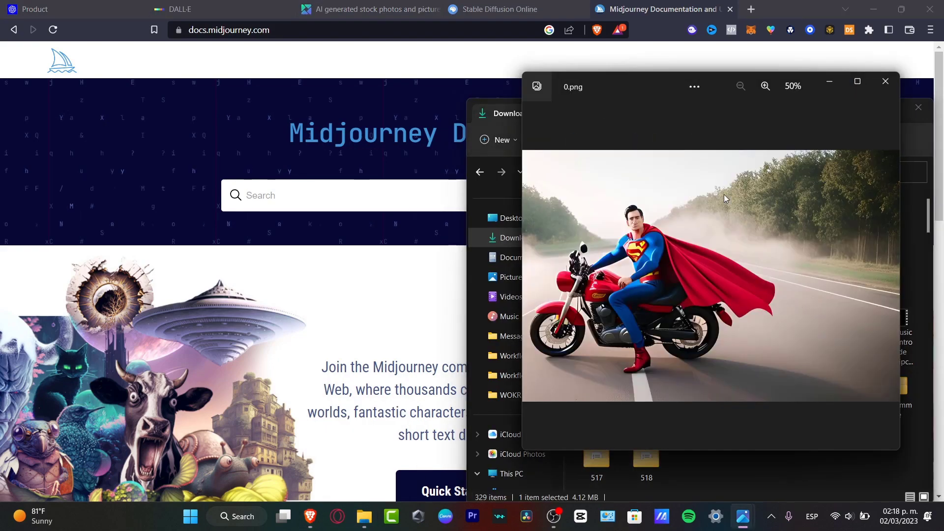
pyautogui.click(886, 81)
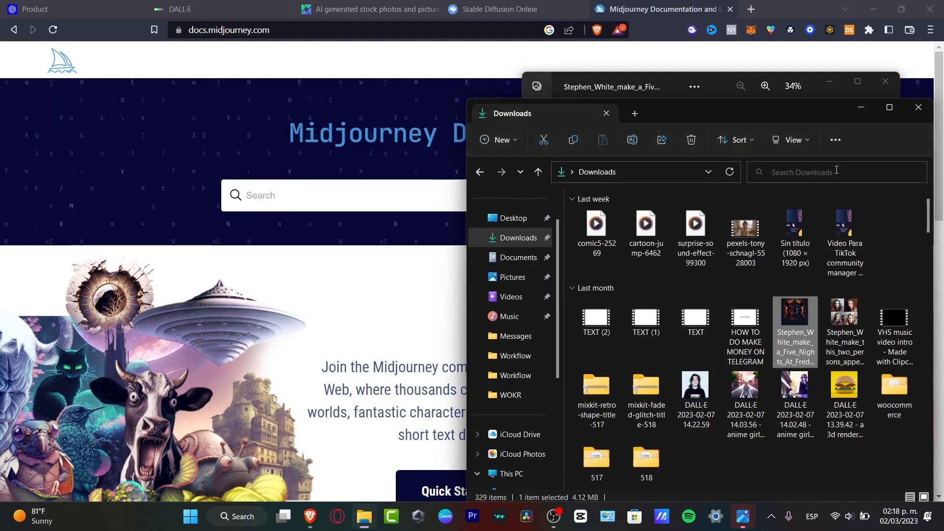
pyautogui.doubleClick(796, 324)
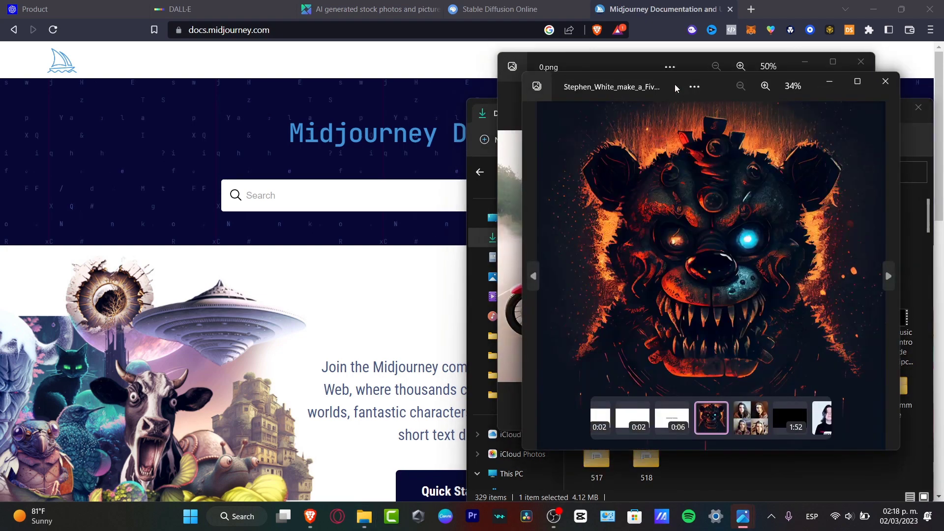
pyautogui.click(855, 82)
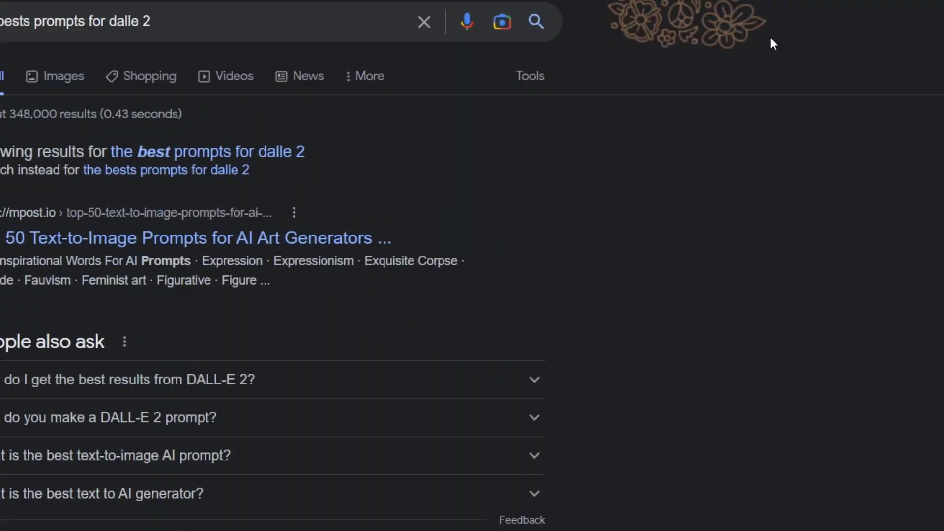
# Search 'best prompts for dalle 2' and open the Metaverse Post Top 50 Text-to-Image Prompts article
pyautogui.click(187, 152)
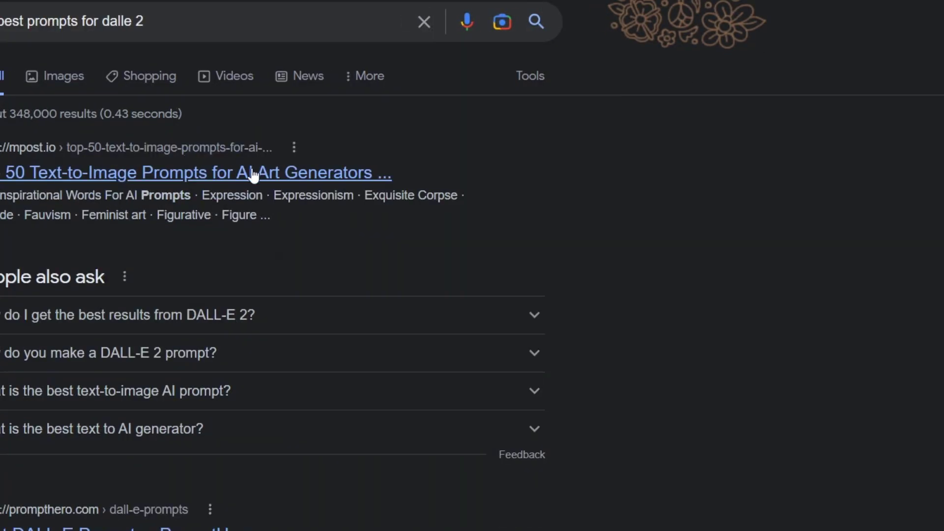
pyautogui.click(160, 171)
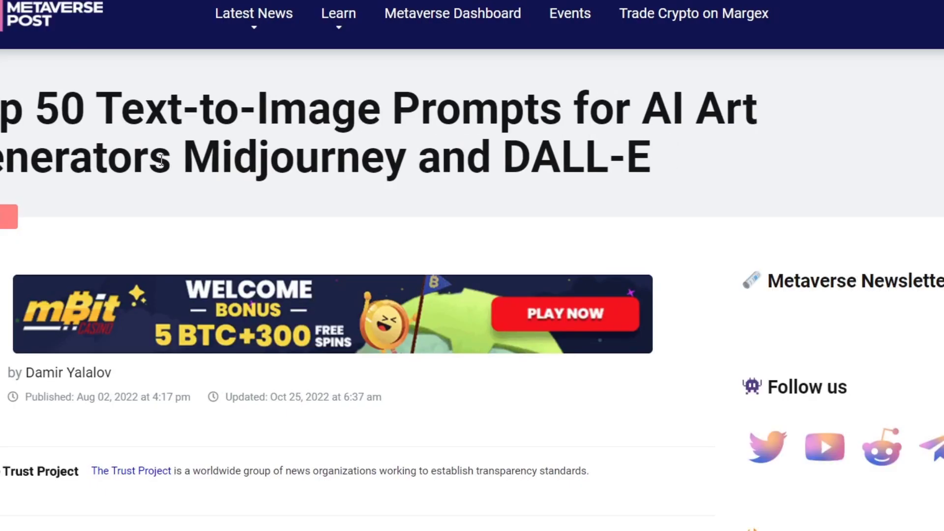
pyautogui.scroll(-12, 253, 410)
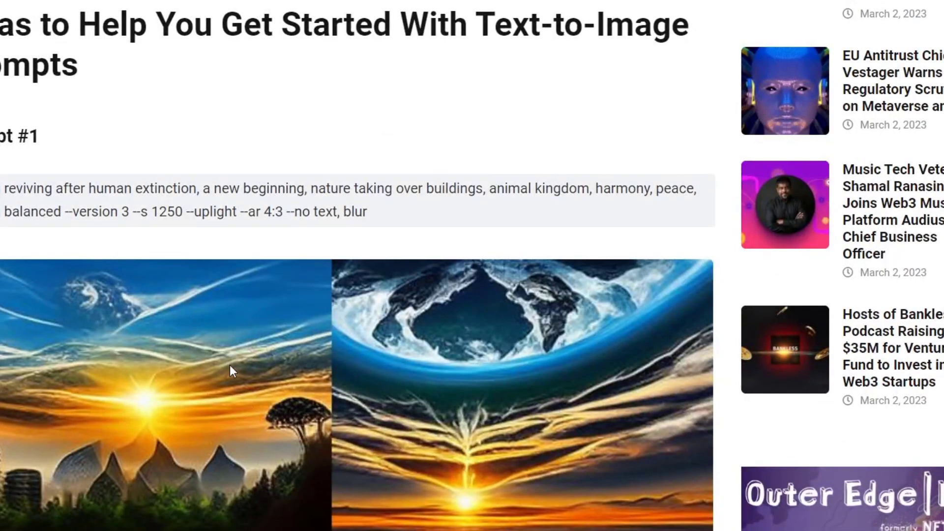
pyautogui.scroll(-5, 237, 381)
pyautogui.scroll(-5, 237, 385)
pyautogui.scroll(-5, 239, 384)
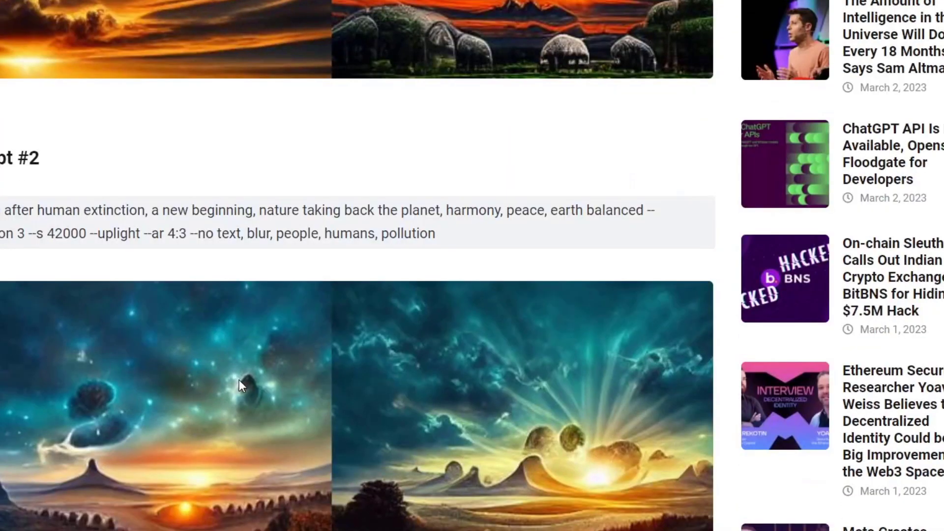
# Scroll to the Prompt #2 example and select its heading and opening words
pyautogui.tripleClick(13, 158)
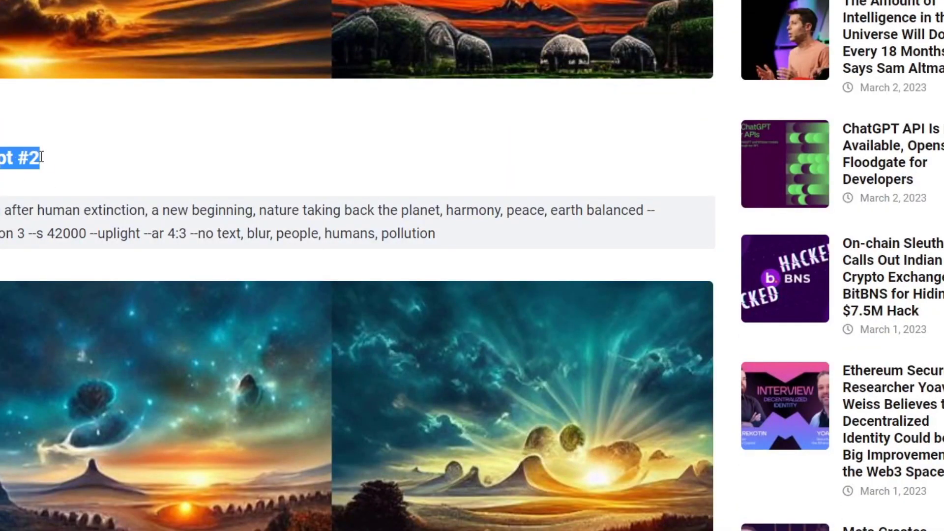
pyautogui.scroll(-6, 459, 218)
pyautogui.scroll(-4, 593, 278)
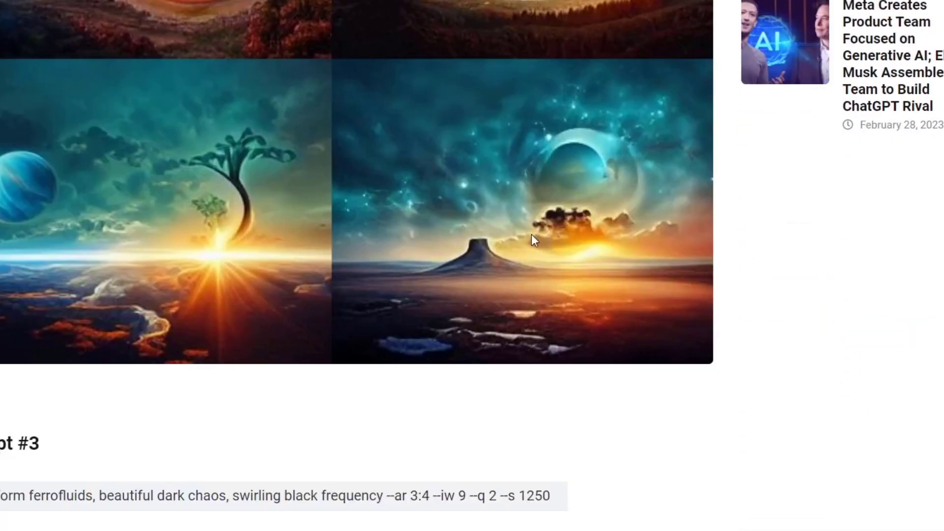
pyautogui.scroll(5, 337, 340)
pyautogui.scroll(5, 605, 344)
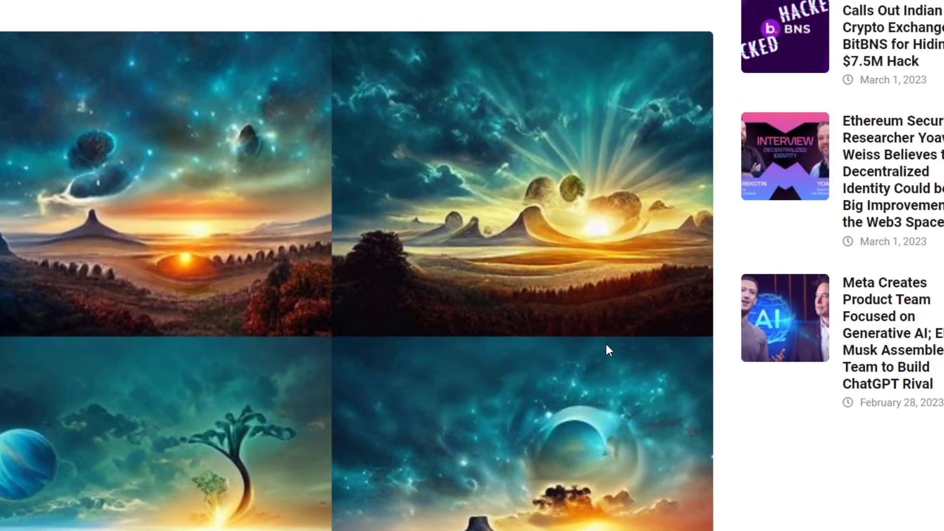
pyautogui.moveTo(3, 210); pyautogui.dragTo(477, 210)
pyautogui.click(292, 195)
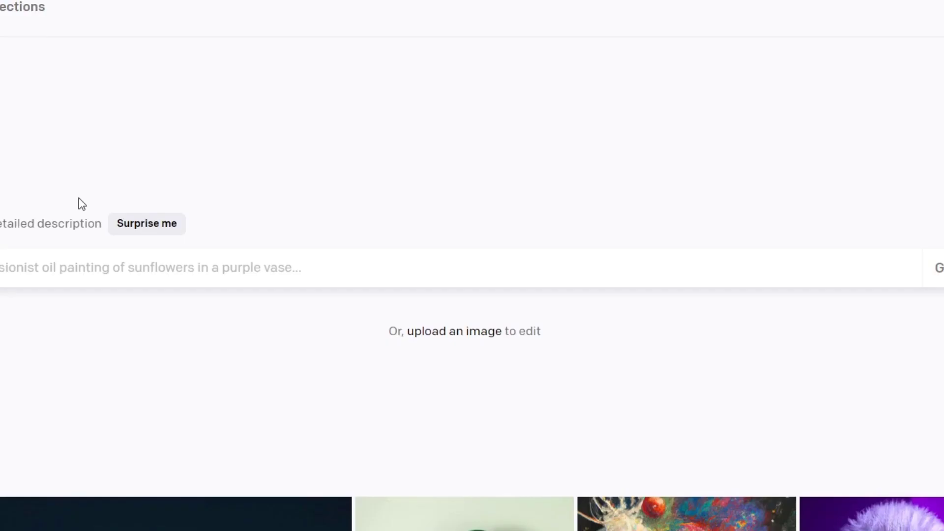
# Paste the copied article prompt into DALL·E and rewrite its opening as 'superman riding a harley davidson'
pyautogui.click(125, 265)
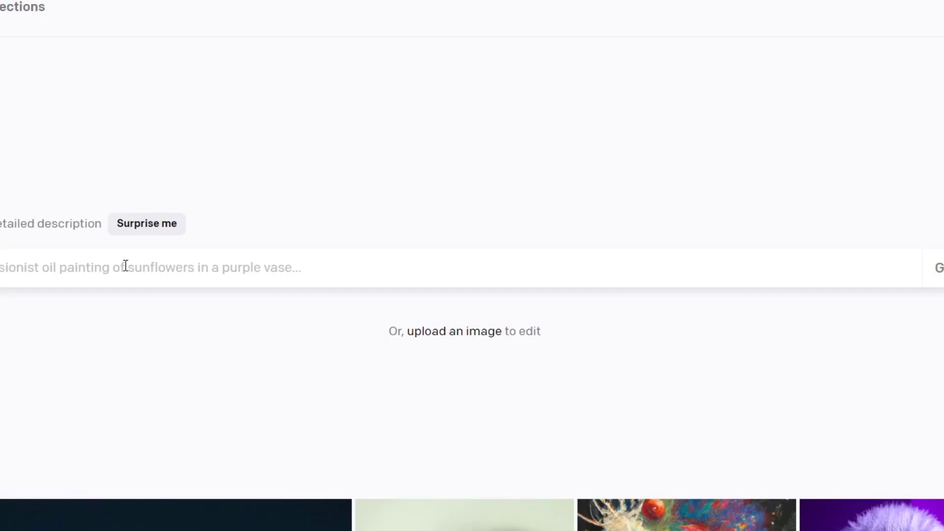
pyautogui.hotkey('ctrl', 'v')
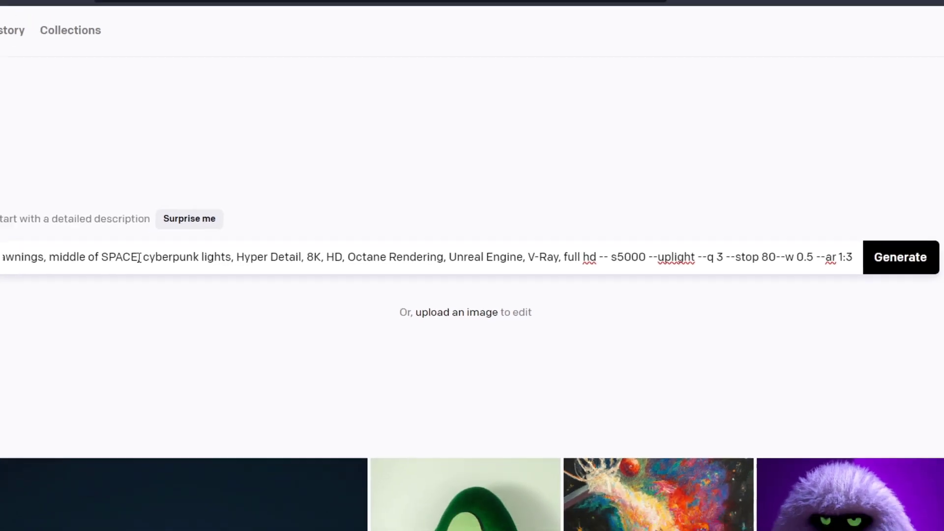
pyautogui.moveTo(79, 269); pyautogui.dragTo(49, 269)
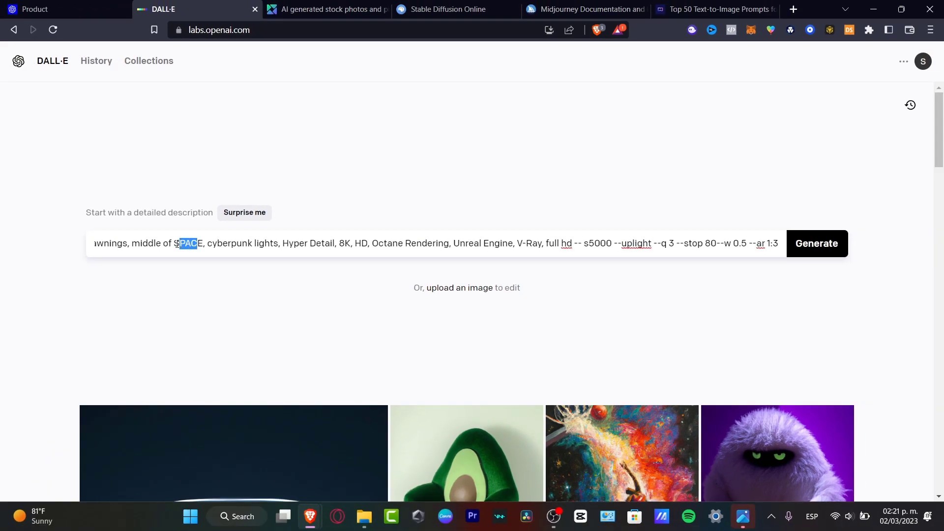
pyautogui.moveTo(177, 244); pyautogui.dragTo(39, 261)
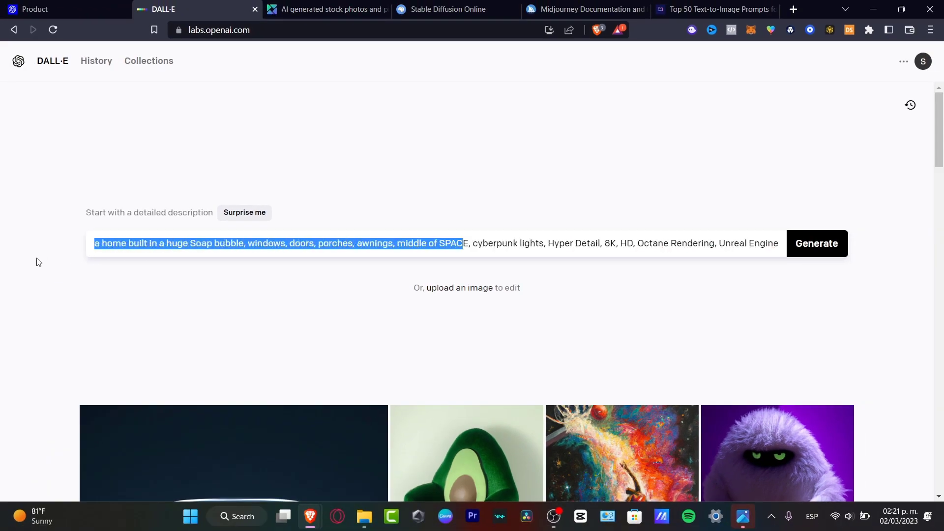
pyautogui.press('BackSpace')
pyautogui.write('superman ridgi')
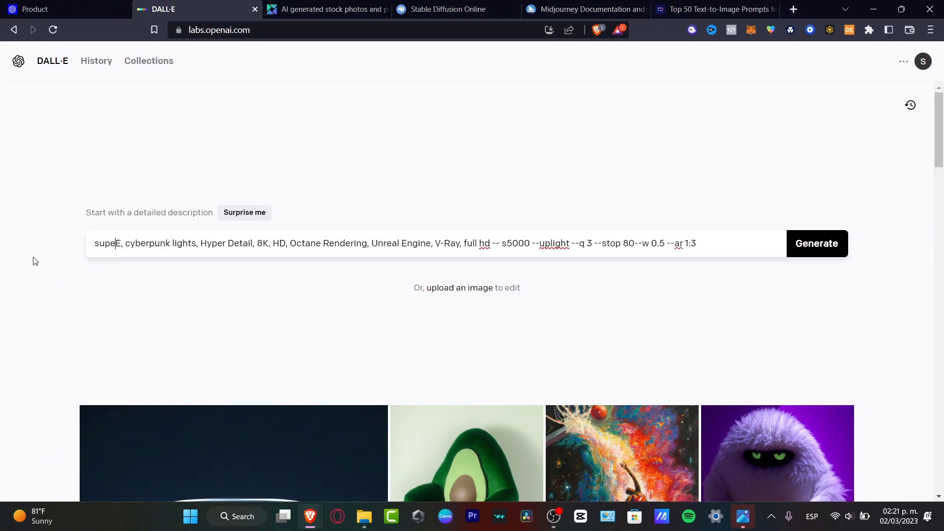
pyautogui.press('BackSpace')
pyautogui.press('BackSpace')
pyautogui.write('ing a har')
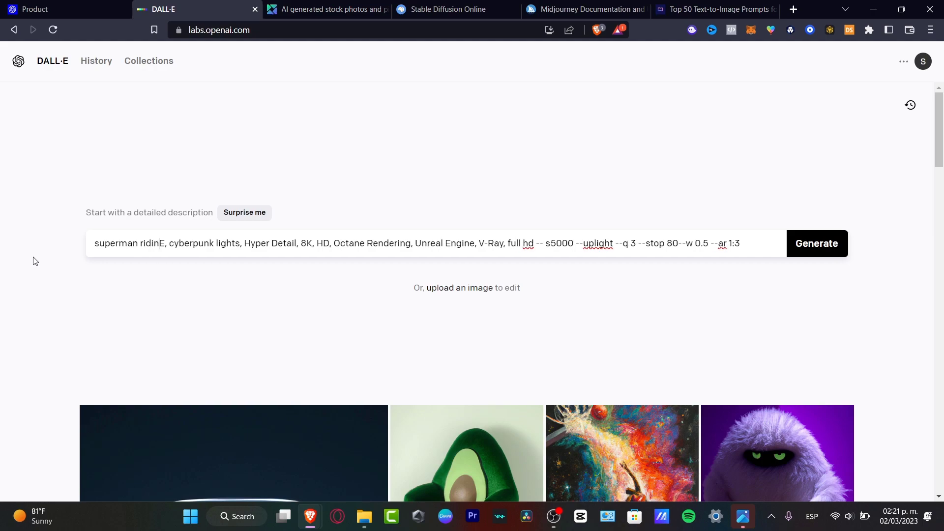
pyautogui.write('ley davidso')
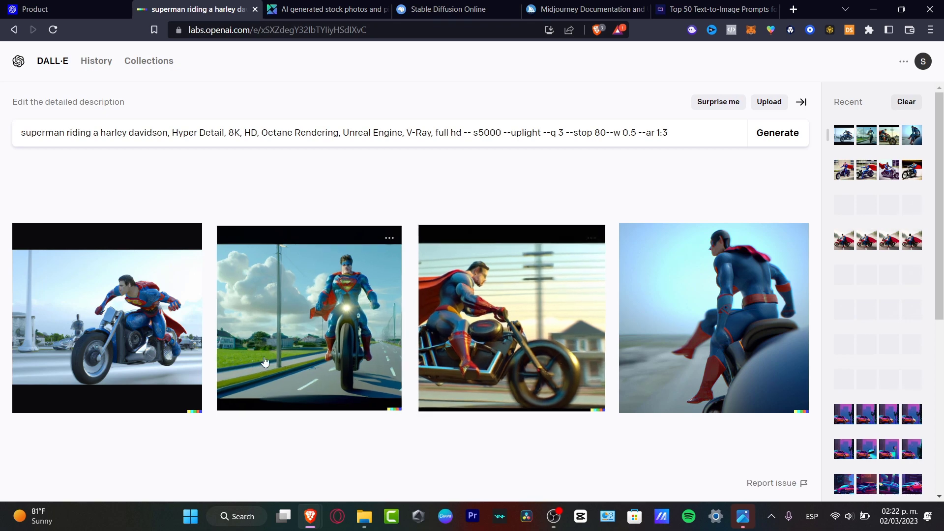
# Browse all four generated Superman-on-Harley images, then return to the results and go to History
pyautogui.click(157, 326)
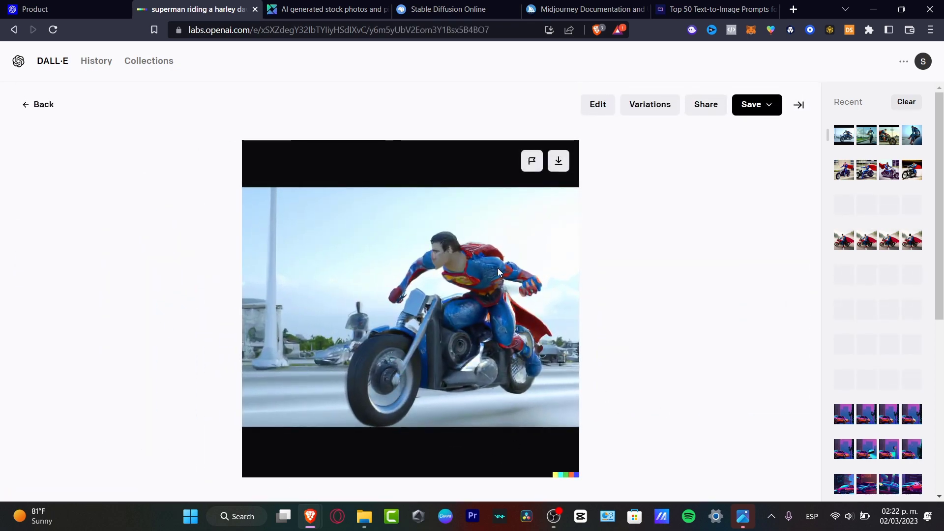
pyautogui.click(799, 317)
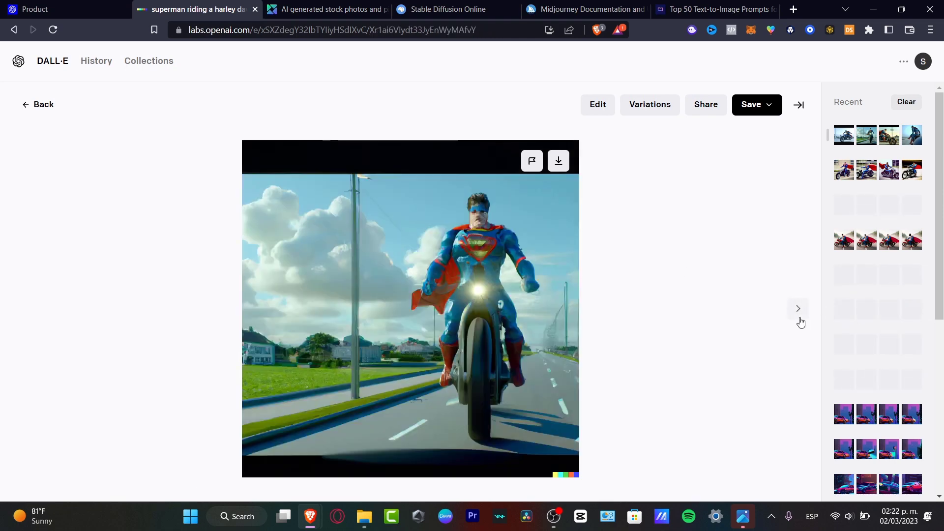
pyautogui.click(800, 320)
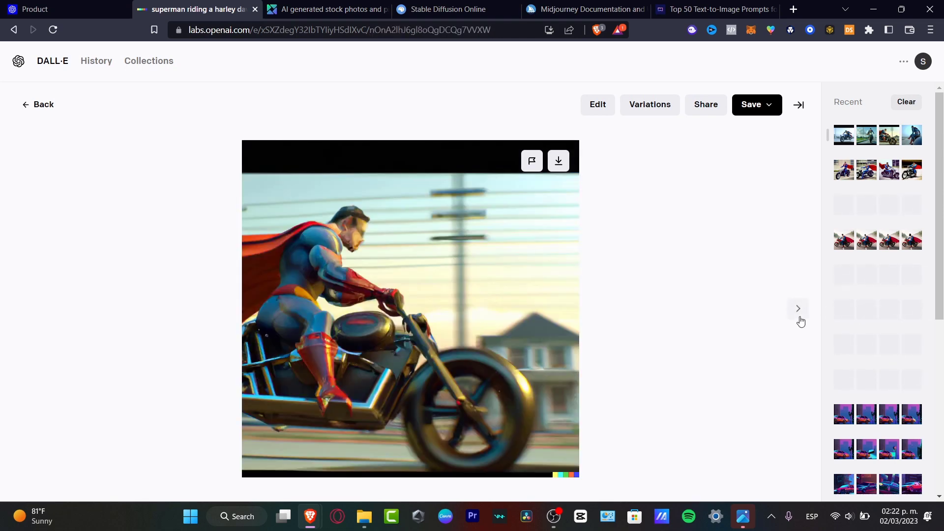
pyautogui.click(799, 310)
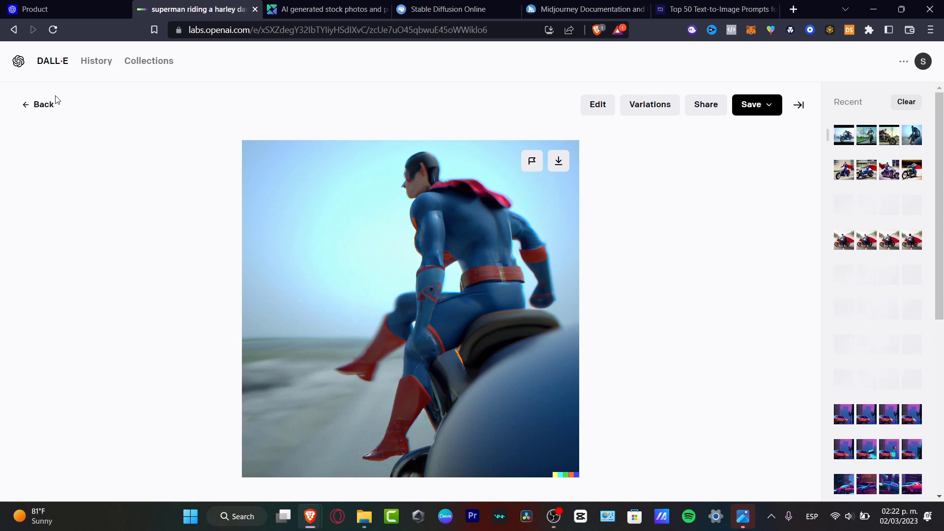
pyautogui.click(26, 105)
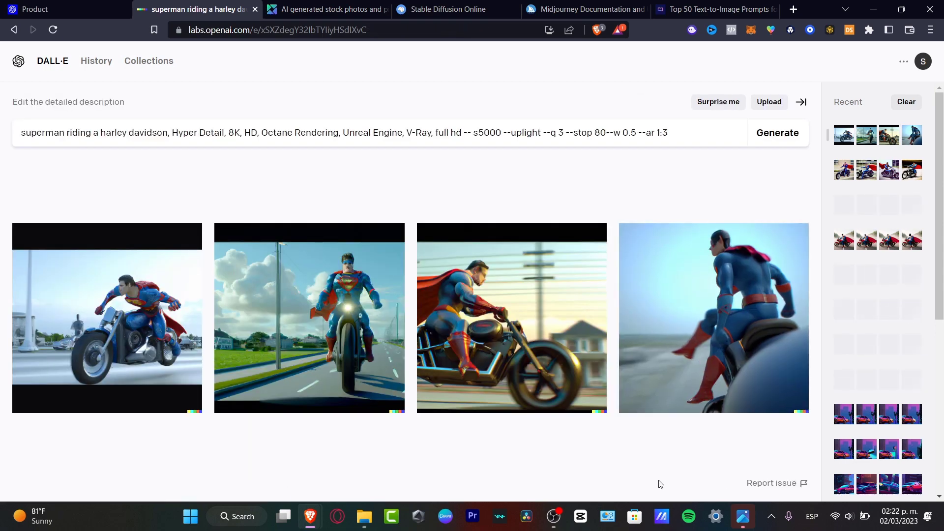
pyautogui.click(106, 70)
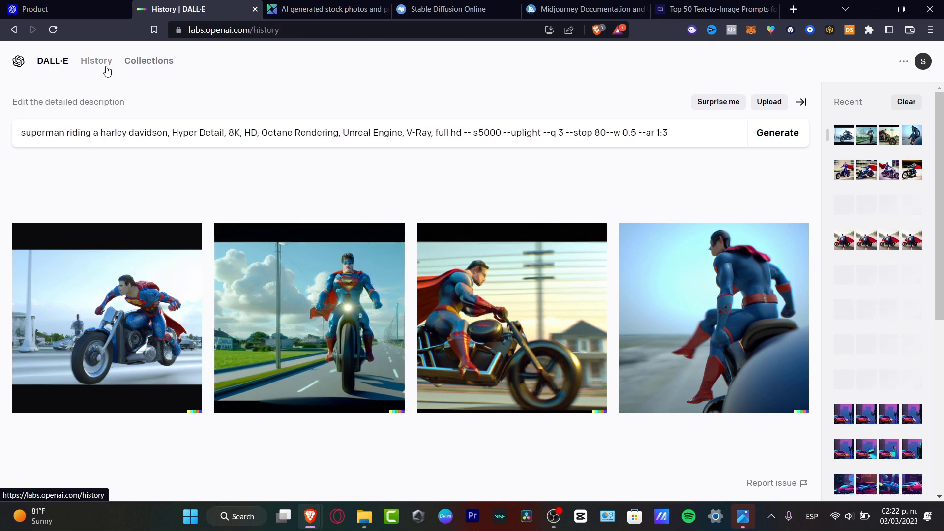